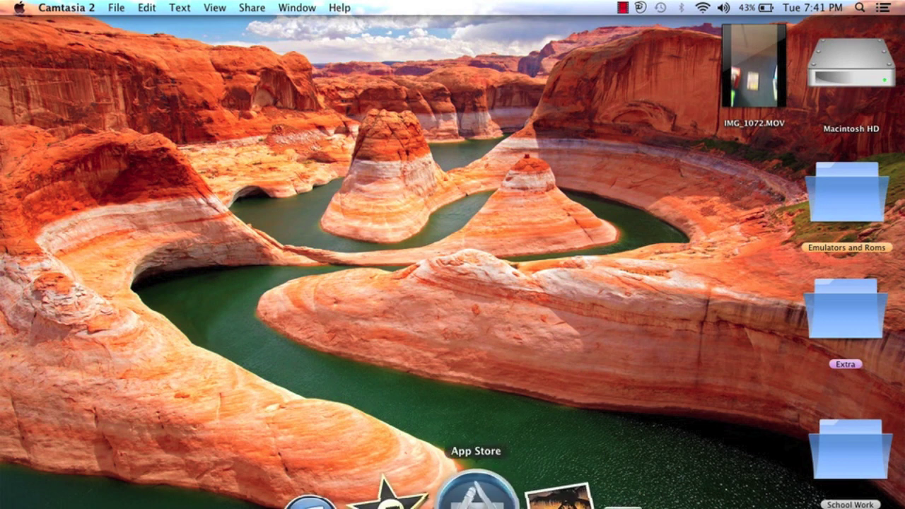
Open the App Store and search for "the unarchiver"
{"action": "left_click", "coordinate": [477, 500]}
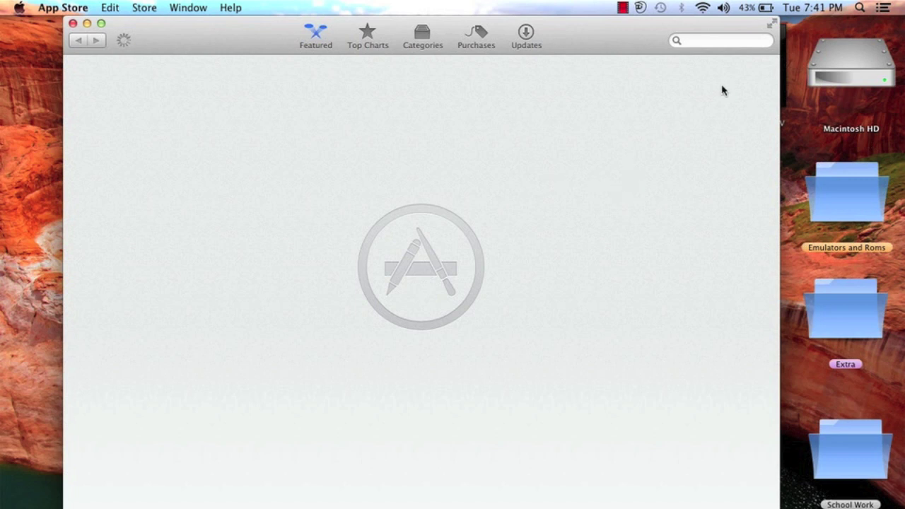
{"action": "left_click", "coordinate": [711, 40]}
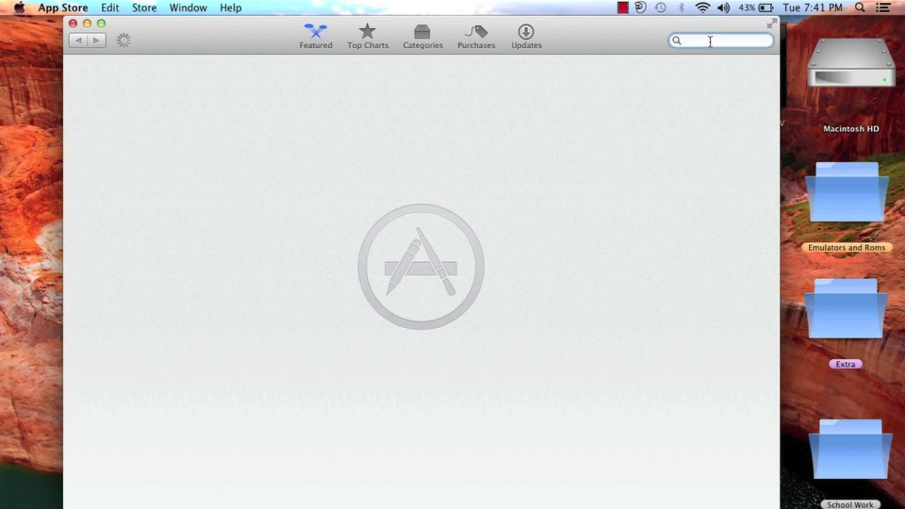
{"action": "type", "text": "th"}
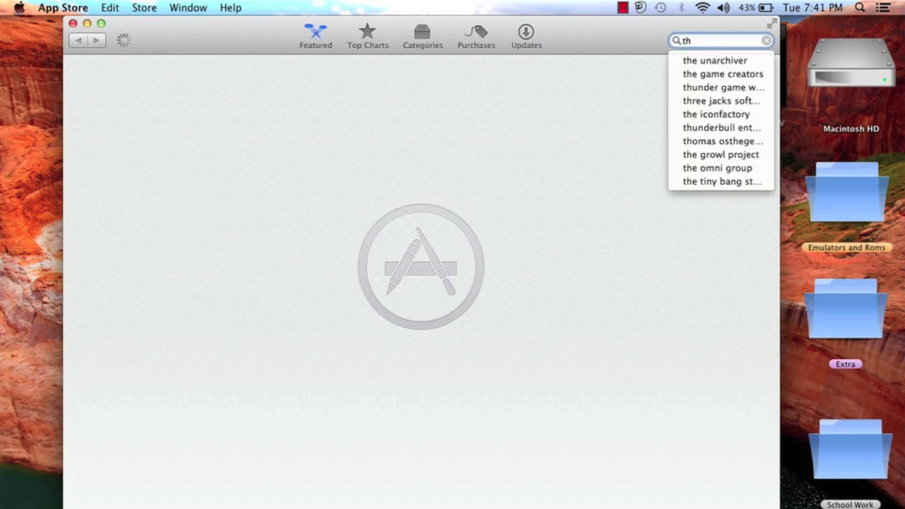
{"action": "type", "text": "e unarchiver"}
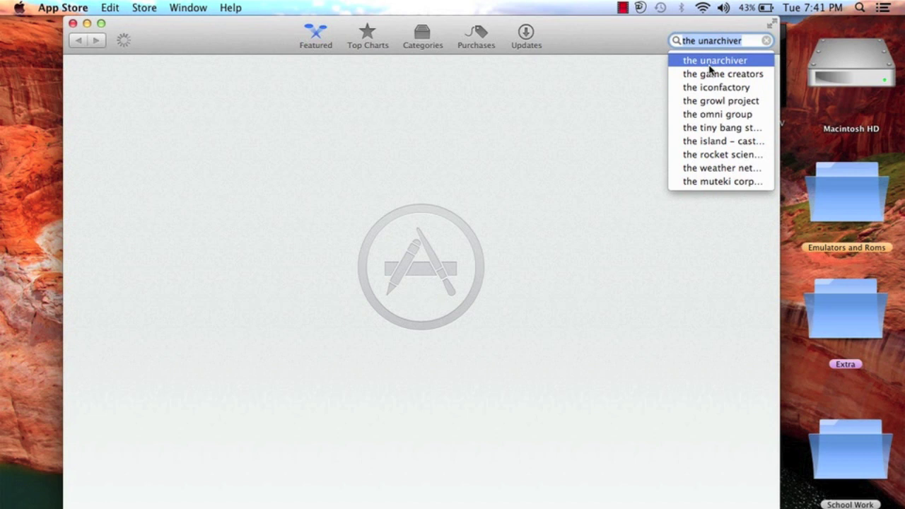
{"action": "left_click", "coordinate": [710, 65]}
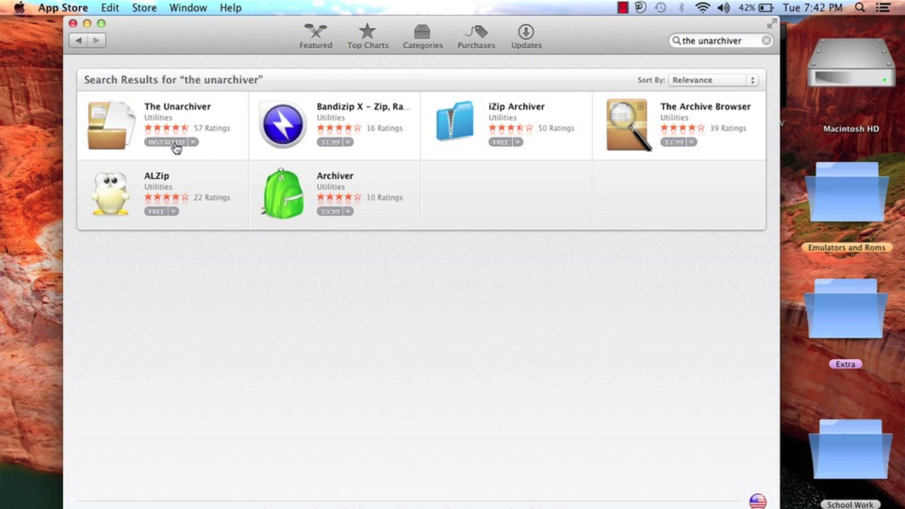
Look through The Unarchiver's product page, including its screenshots and customer ratings, and close the App Store window
{"action": "left_click", "coordinate": [176, 106]}
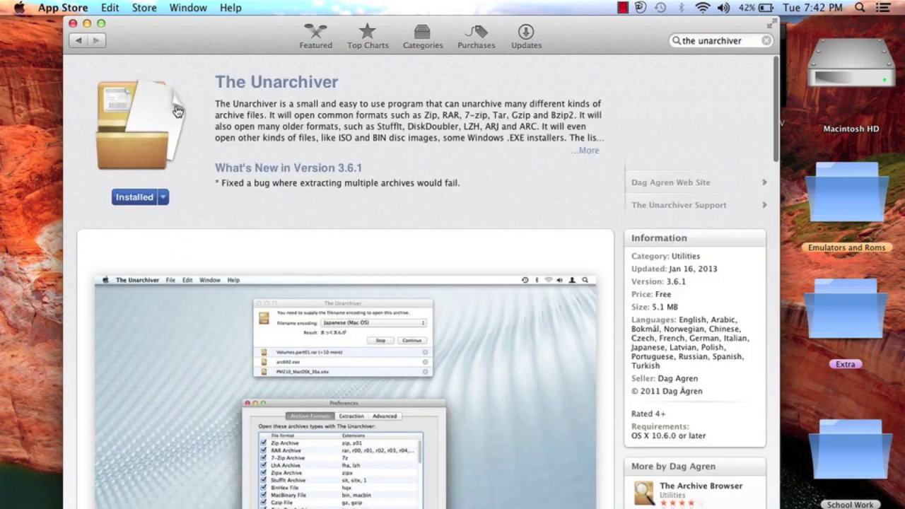
{"action": "scroll", "coordinate": [294, 232], "scroll_direction": "down", "scroll_amount": 5}
{"action": "scroll", "coordinate": [297, 234], "scroll_direction": "down", "scroll_amount": 10}
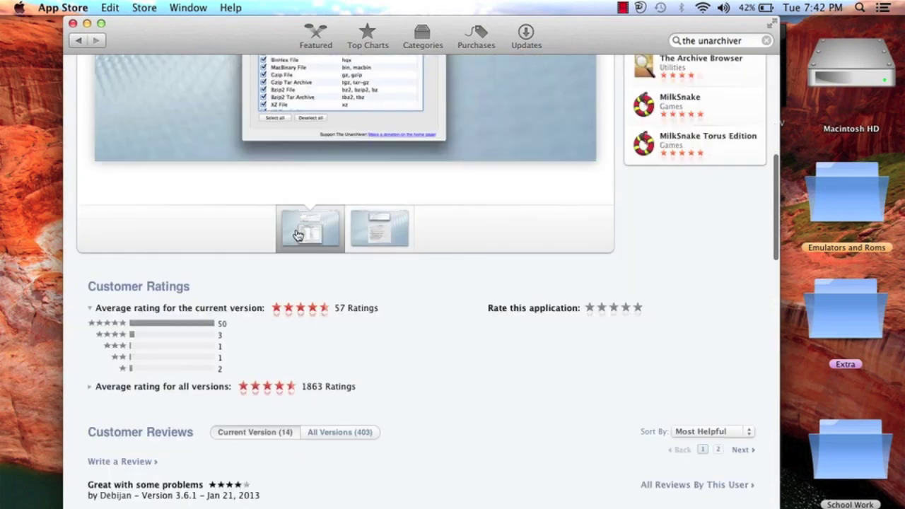
{"action": "scroll", "coordinate": [297, 233], "scroll_direction": "up", "scroll_amount": 8}
{"action": "scroll", "coordinate": [297, 233], "scroll_direction": "up", "scroll_amount": 15}
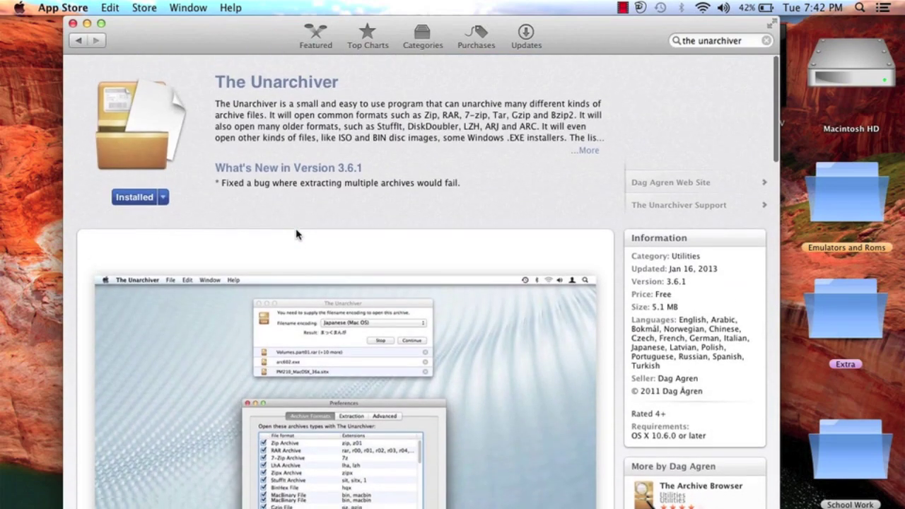
{"action": "left_click", "coordinate": [73, 23]}
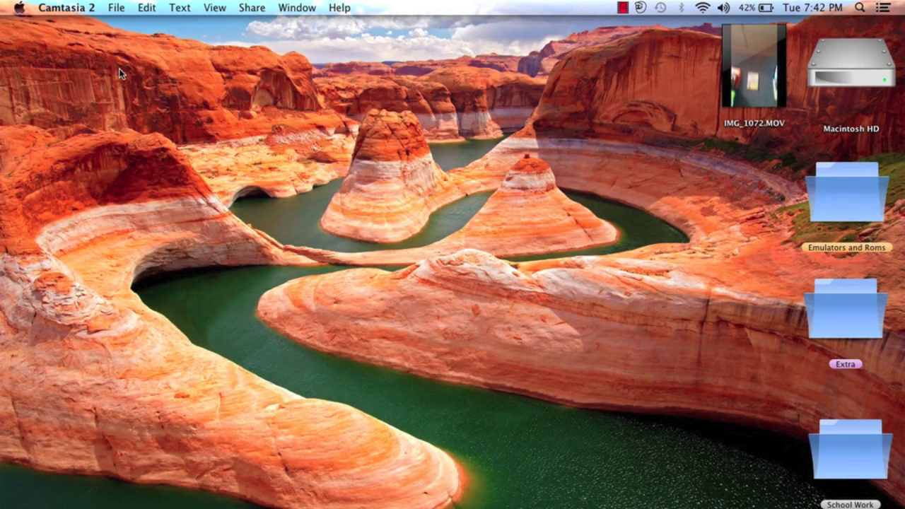
Look through the installed applications in Launchpad, including its second page, and close Launchpad
{"action": "mouse_move", "coordinate": [175, 503]}
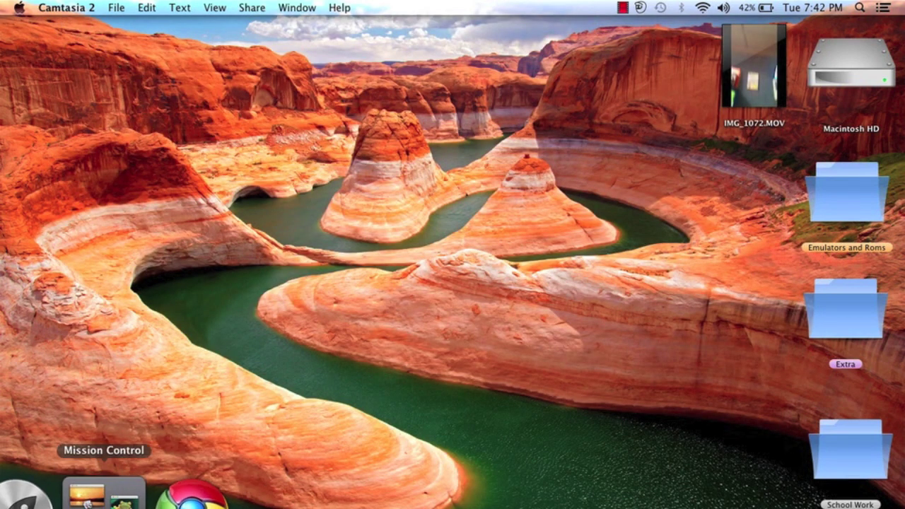
{"action": "left_click", "coordinate": [50, 498]}
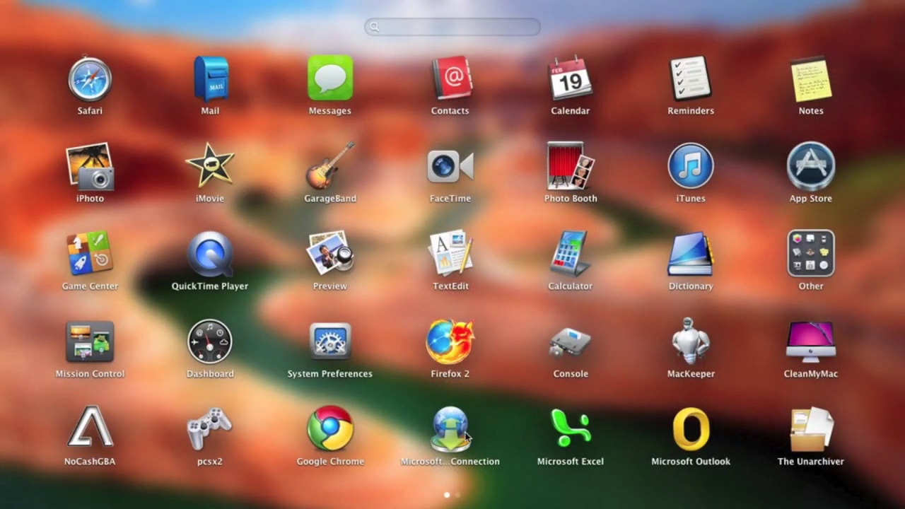
{"action": "scroll", "coordinate": [574, 415], "scroll_direction": "right", "scroll_amount": 3}
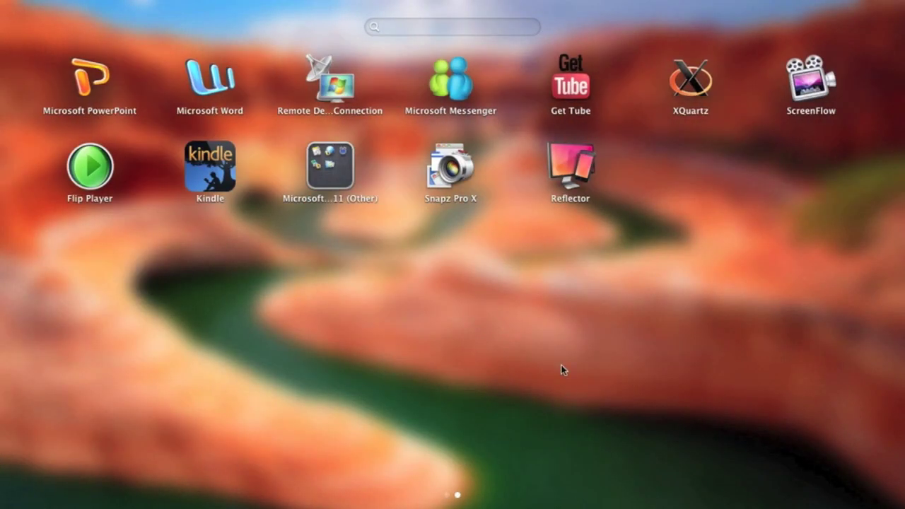
{"action": "scroll", "coordinate": [445, 224], "scroll_direction": "left", "scroll_amount": 2}
{"action": "scroll", "coordinate": [446, 225], "scroll_direction": "left", "scroll_amount": 3}
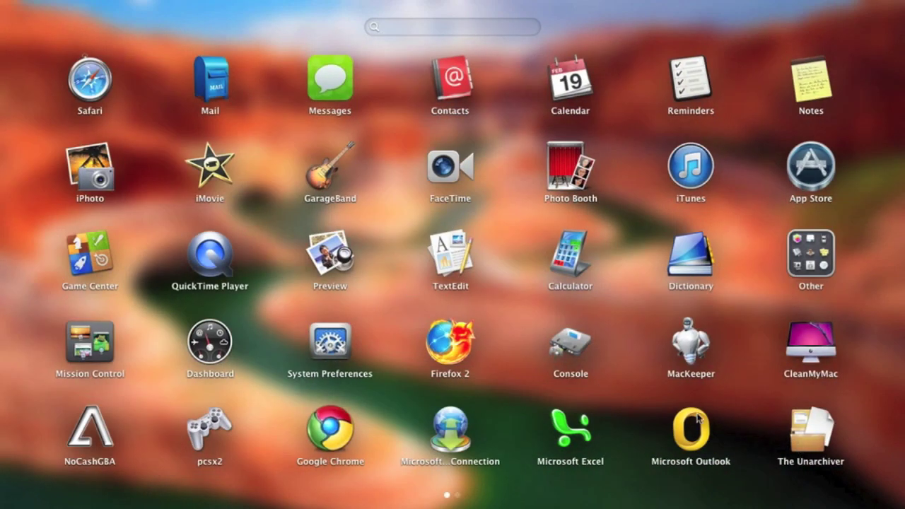
{"action": "mouse_move", "coordinate": [142, 499]}
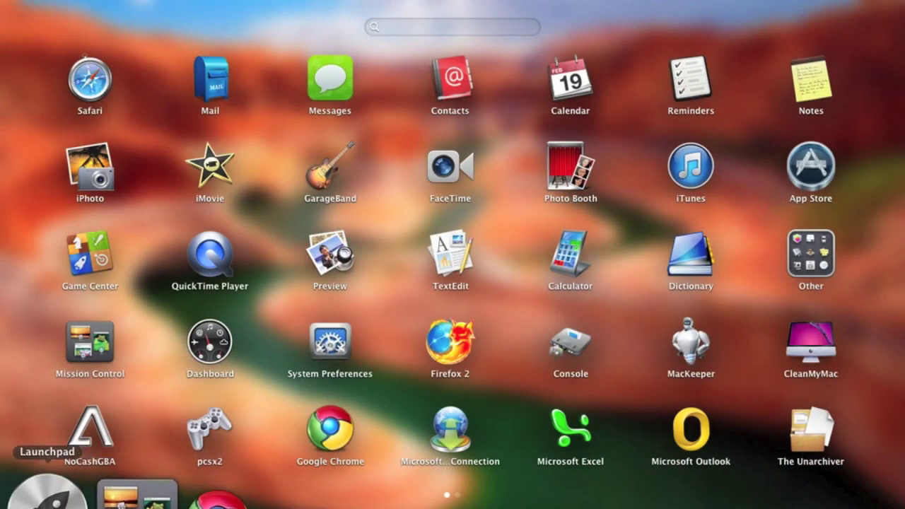
{"action": "left_click", "coordinate": [61, 494]}
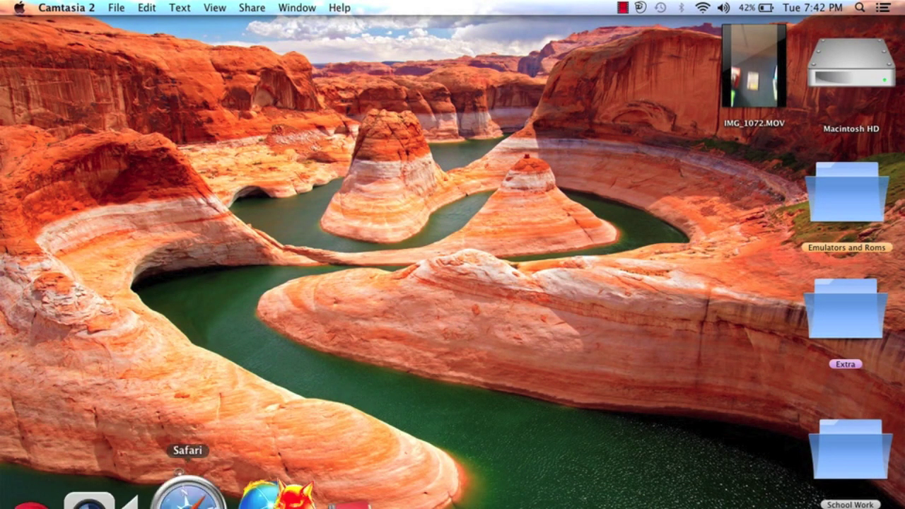
{"action": "left_click", "coordinate": [189, 495]}
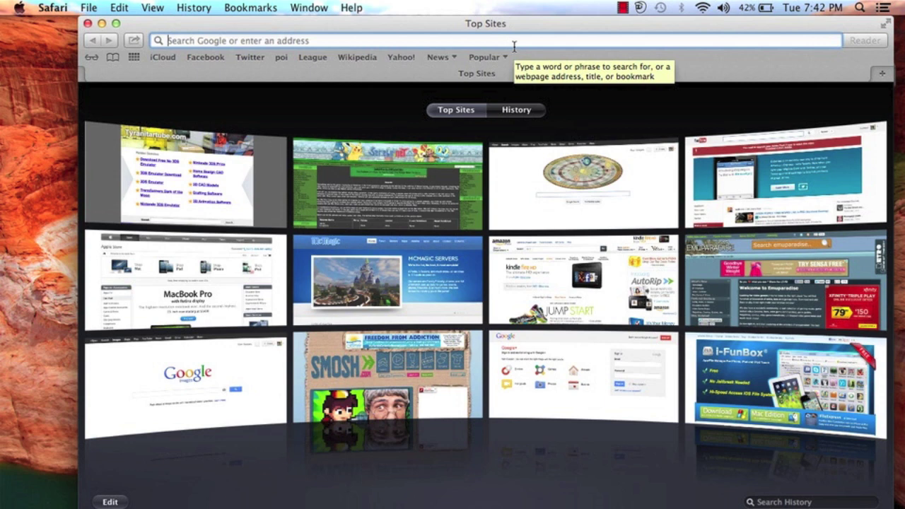
{"action": "type", "text": "http://www.dolphin-emulator.com"}
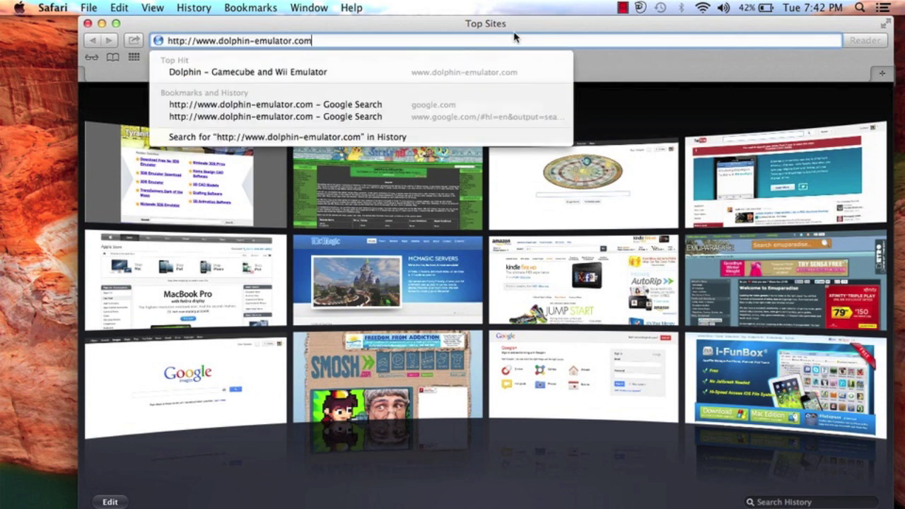
{"action": "key", "text": "Return"}
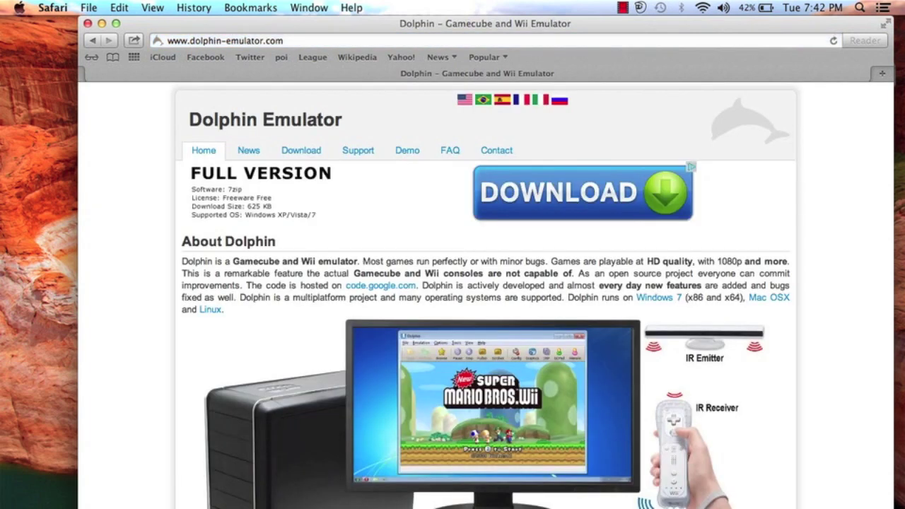
Look over the Dolphin Emulator home page and open the site's Download page
{"action": "scroll", "coordinate": [475, 224], "scroll_direction": "down", "scroll_amount": 5}
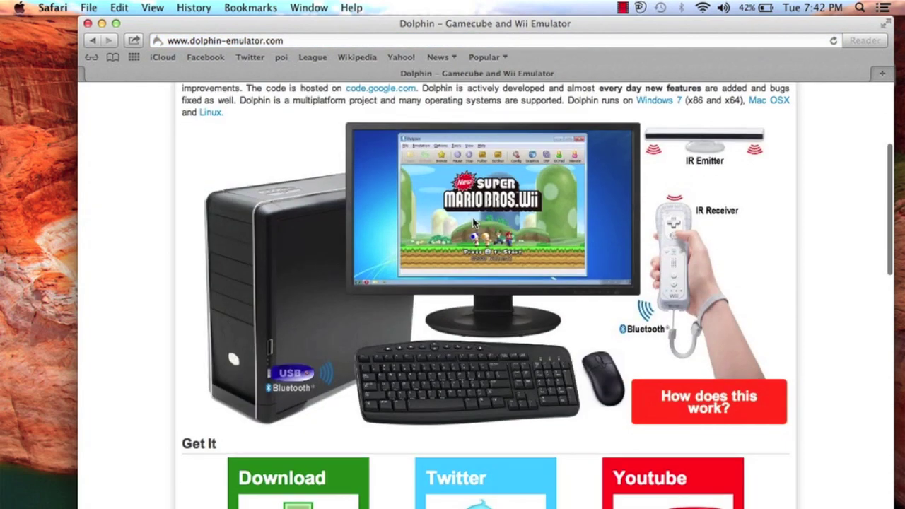
{"action": "scroll", "coordinate": [474, 224], "scroll_direction": "down", "scroll_amount": 8}
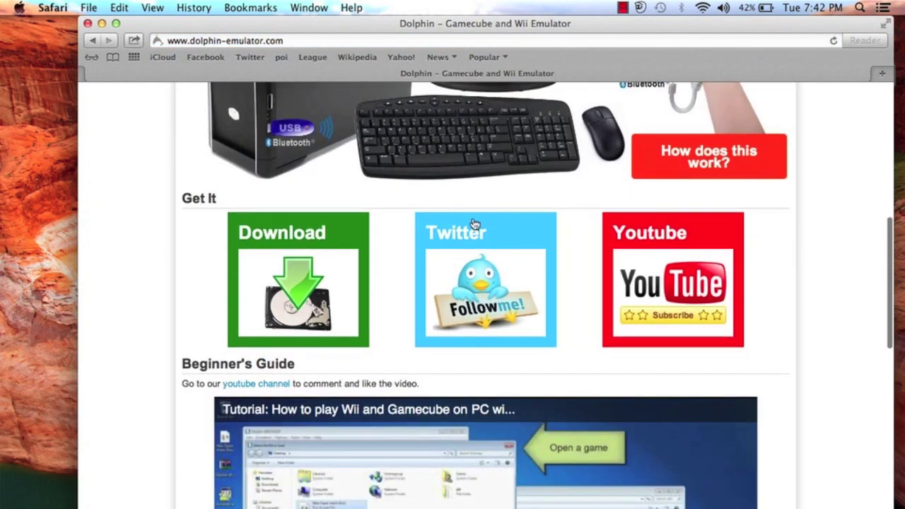
{"action": "scroll", "coordinate": [475, 224], "scroll_direction": "down", "scroll_amount": 2}
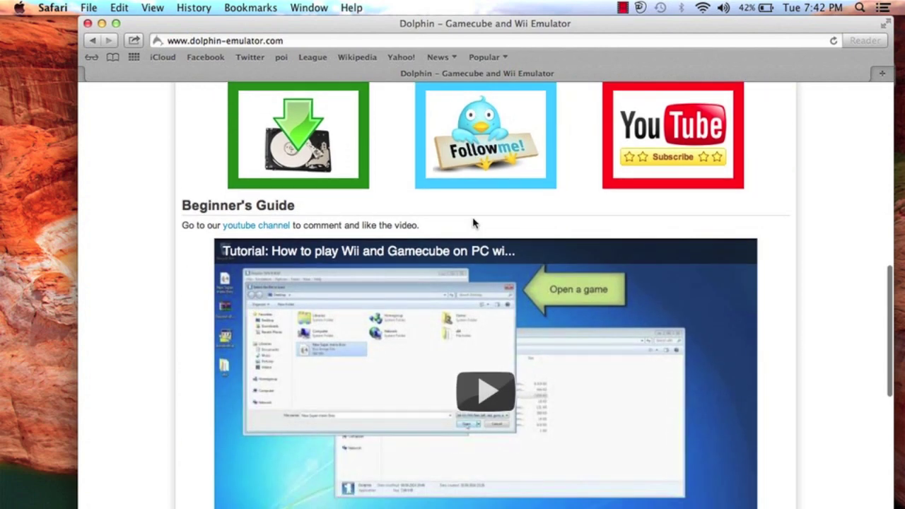
{"action": "scroll", "coordinate": [474, 224], "scroll_direction": "up", "scroll_amount": 10}
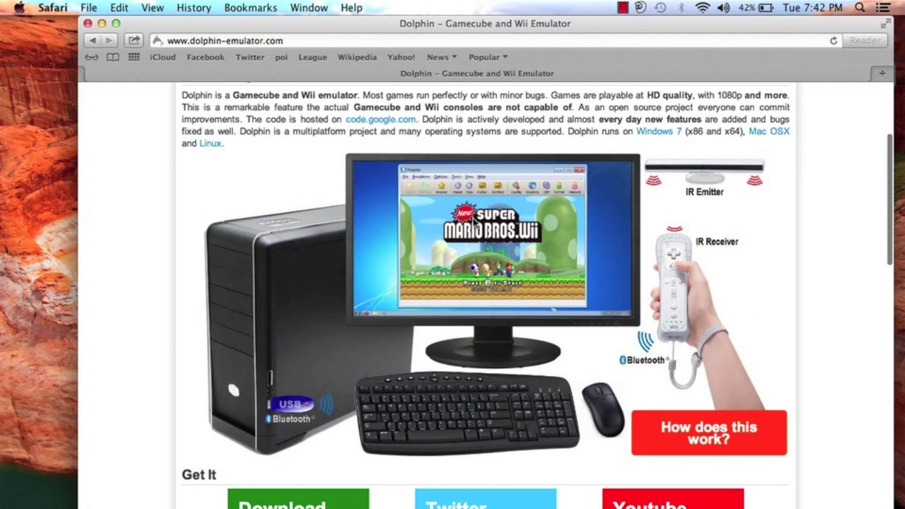
{"action": "scroll", "coordinate": [473, 219], "scroll_direction": "up", "scroll_amount": 4}
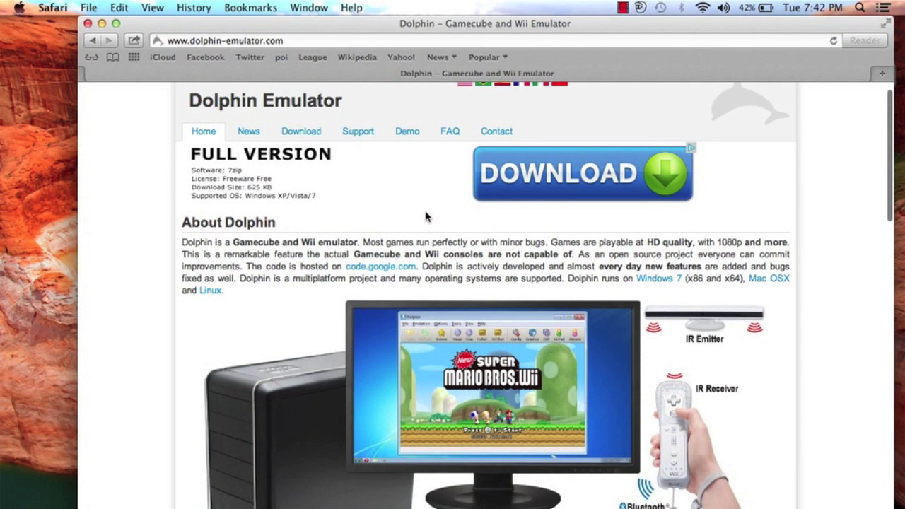
{"action": "left_click", "coordinate": [299, 135]}
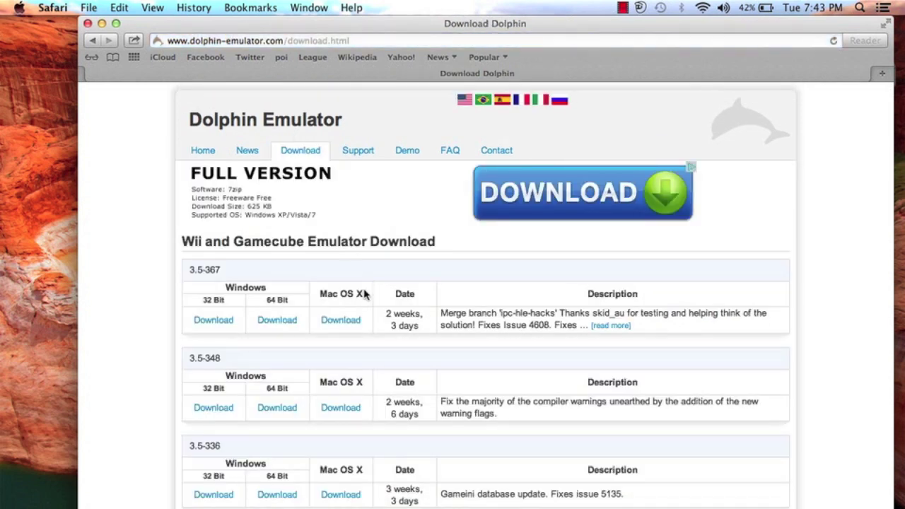
Download the Mac OS X build of Dolphin version 3.5-367 as Dolphin-mac-v3.5-367.dmg
{"action": "scroll", "coordinate": [374, 340], "scroll_direction": "down", "scroll_amount": 3}
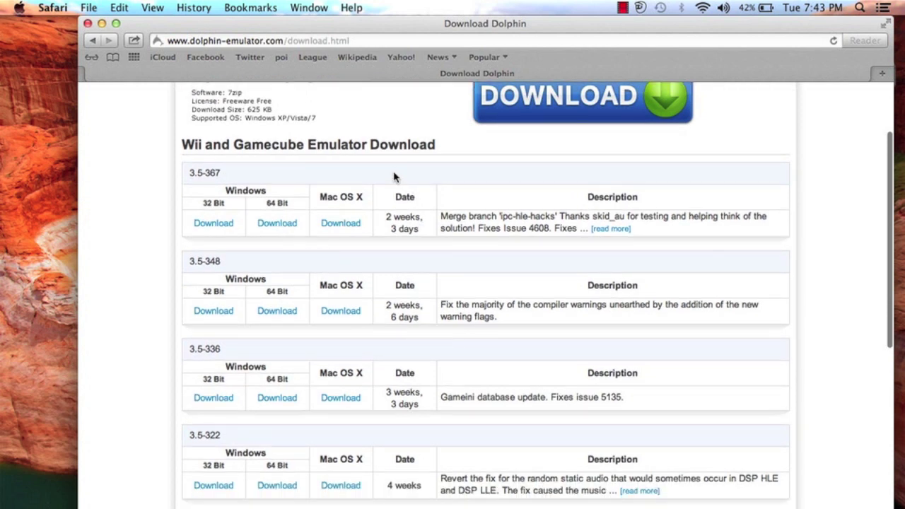
{"action": "left_click_drag", "start_coordinate": [319, 197], "coordinate": [368, 204]}
{"action": "left_click", "coordinate": [306, 197]}
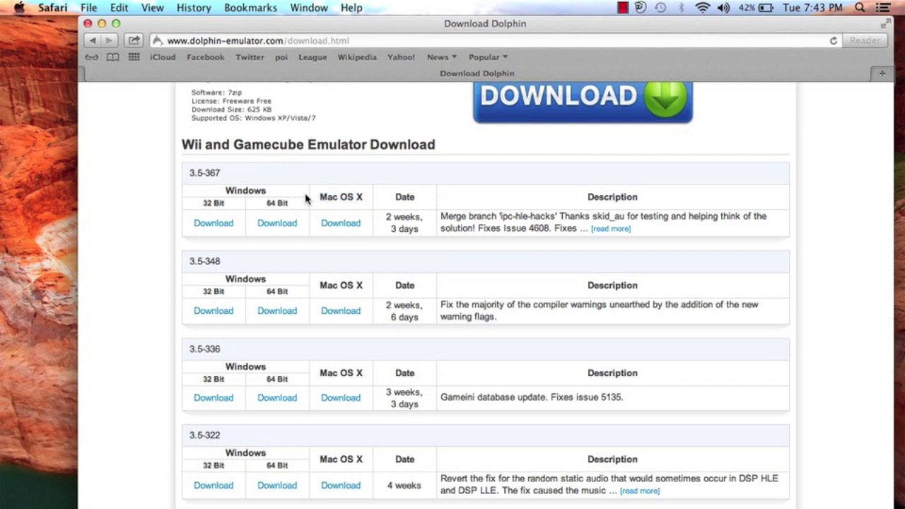
{"action": "left_click", "coordinate": [351, 225]}
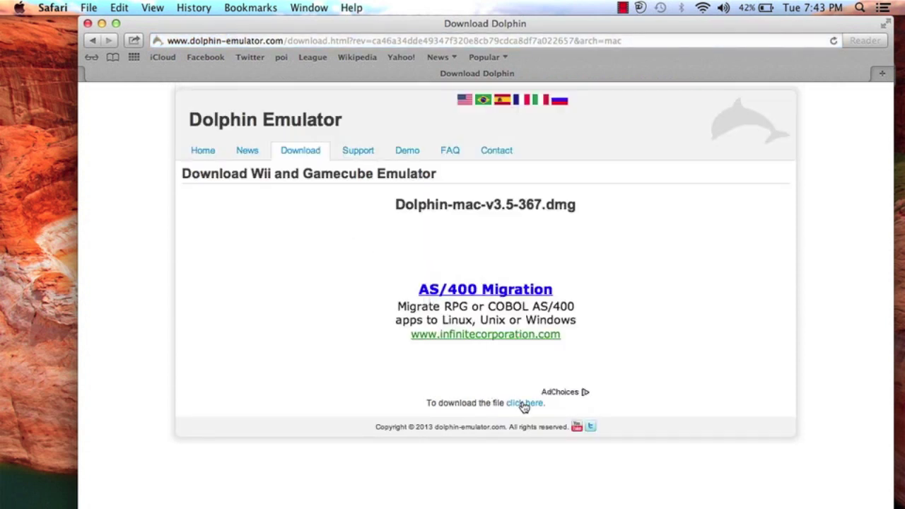
{"action": "left_click", "coordinate": [523, 404]}
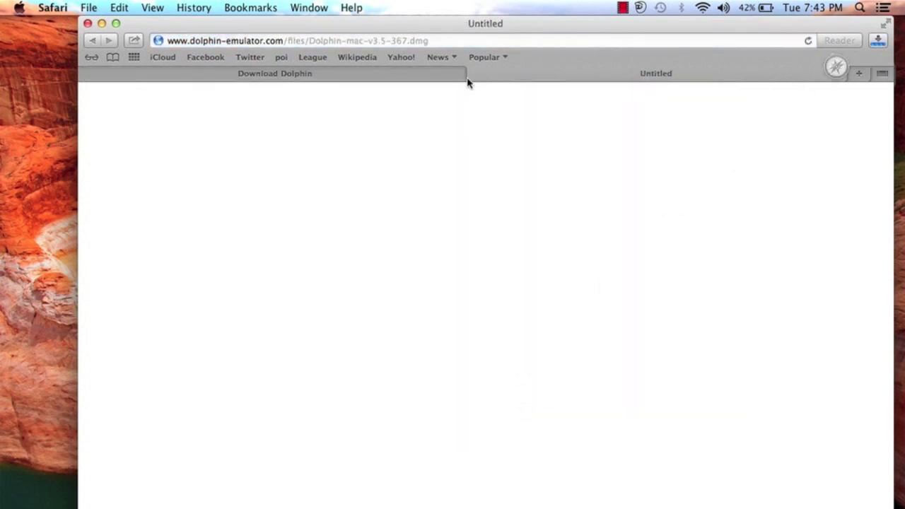
Clear the browser's list of downloads and minimize the browser window to reveal the desktop
{"action": "left_click", "coordinate": [877, 44]}
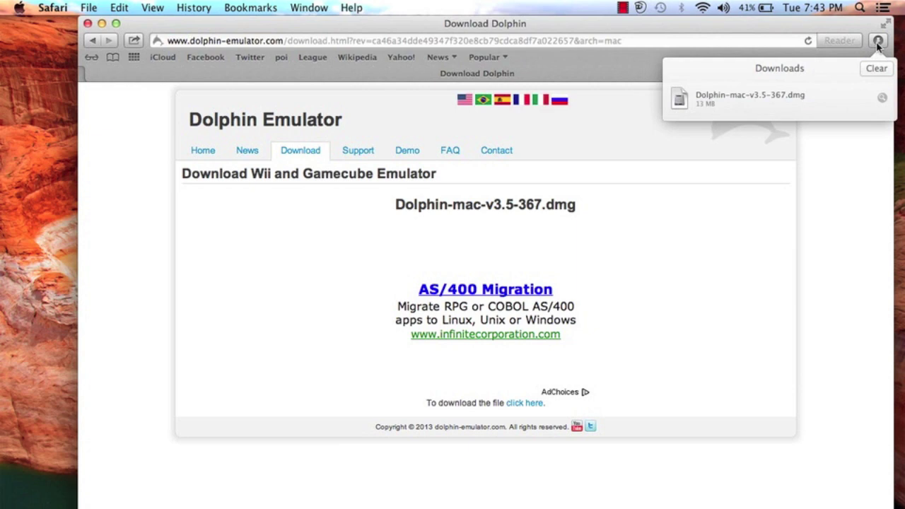
{"action": "left_click", "coordinate": [874, 70]}
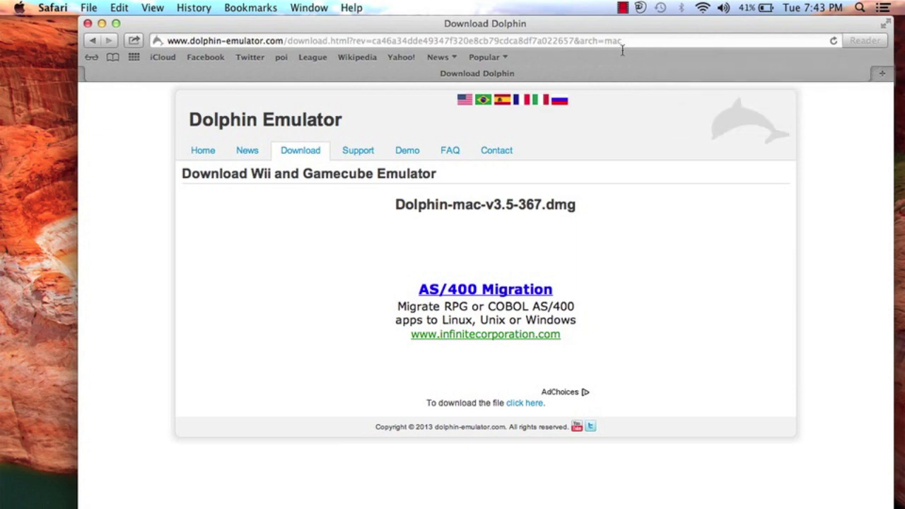
{"action": "left_click", "coordinate": [101, 24]}
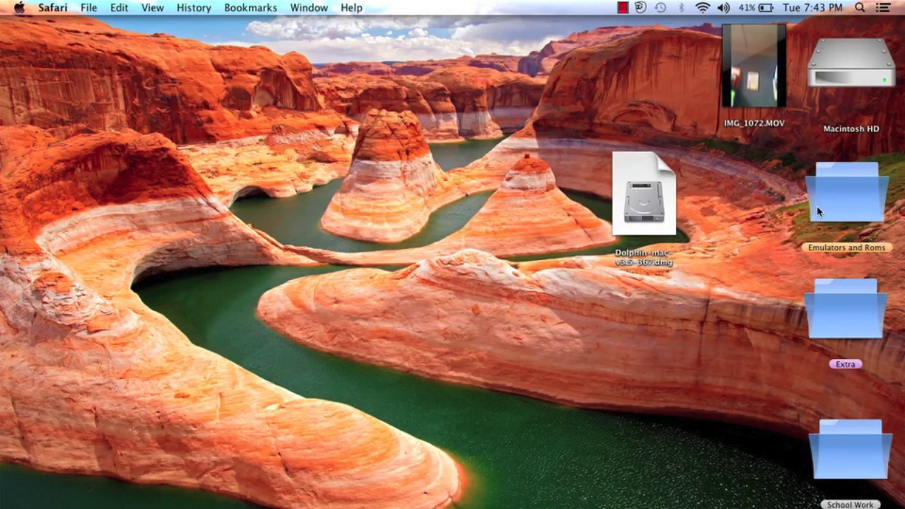
Open the Dolphin-mac-v3.5-367.dmg disk image and copy the Dolphin application from it to the desktop
{"action": "left_click", "coordinate": [662, 195]}
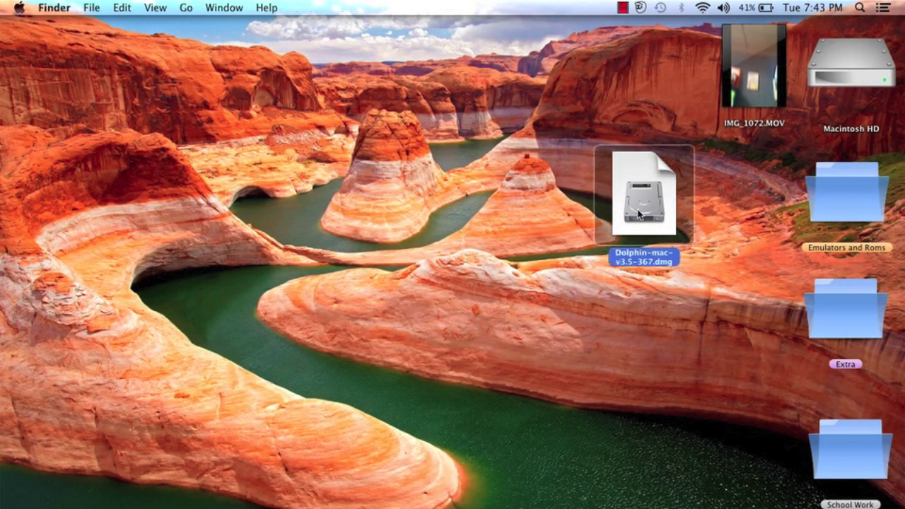
{"action": "double_click", "coordinate": [638, 214]}
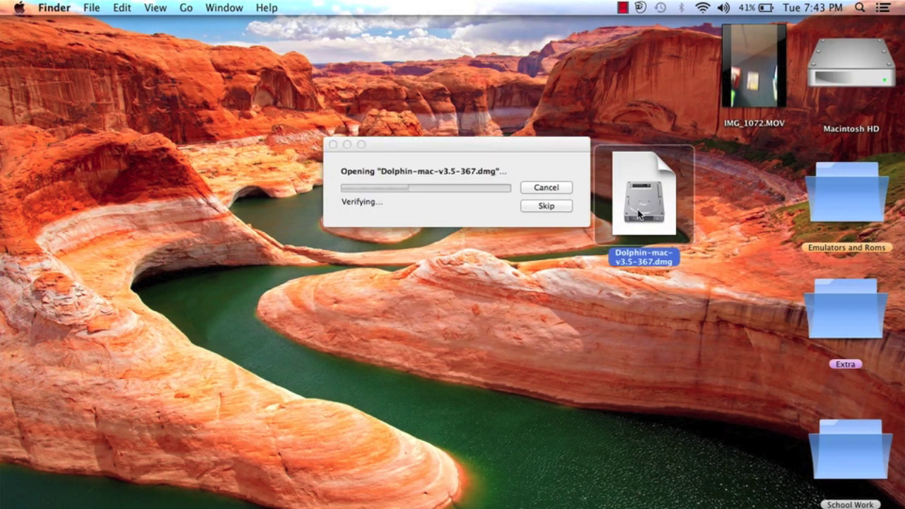
{"action": "left_click", "coordinate": [444, 157]}
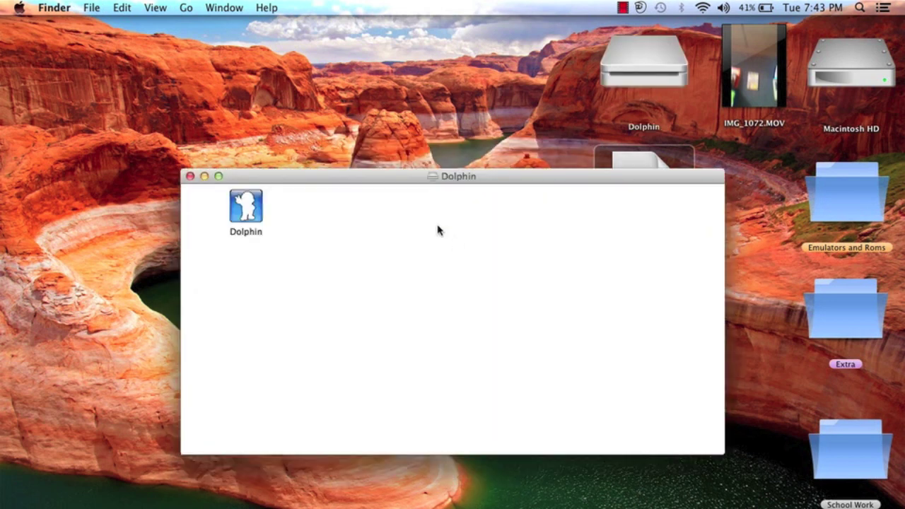
{"action": "left_click_drag", "start_coordinate": [237, 217], "coordinate": [227, 124]}
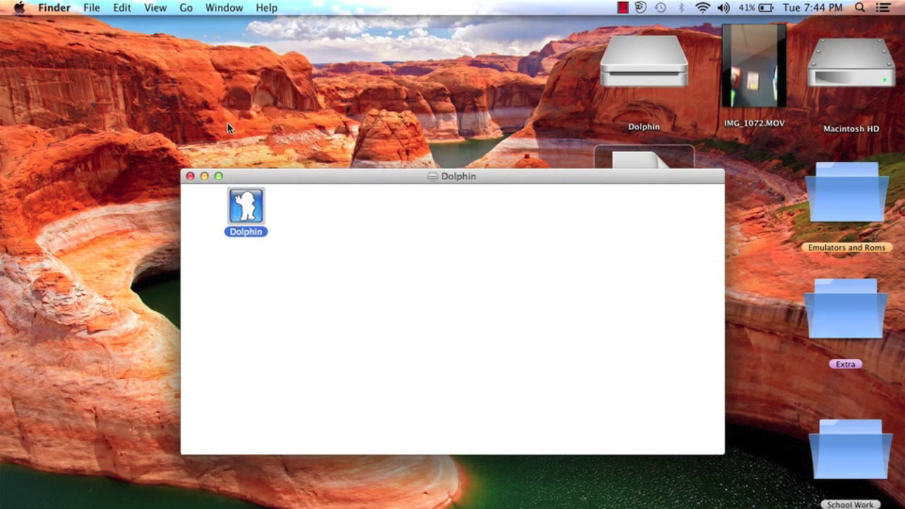
Close the disk image's window and eject the mounted Dolphin disk from the desktop
{"action": "left_click", "coordinate": [189, 175]}
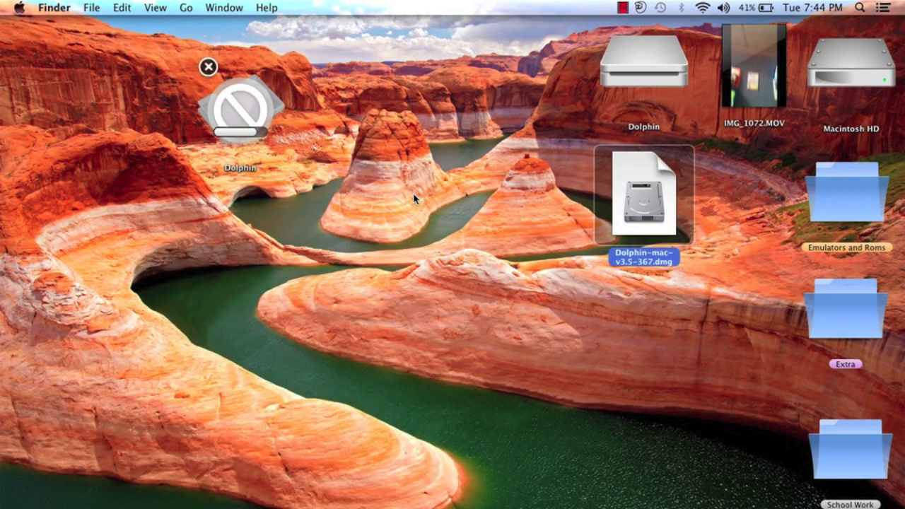
{"action": "left_click", "coordinate": [157, 133]}
{"action": "left_click_drag", "start_coordinate": [163, 139], "coordinate": [502, 227]}
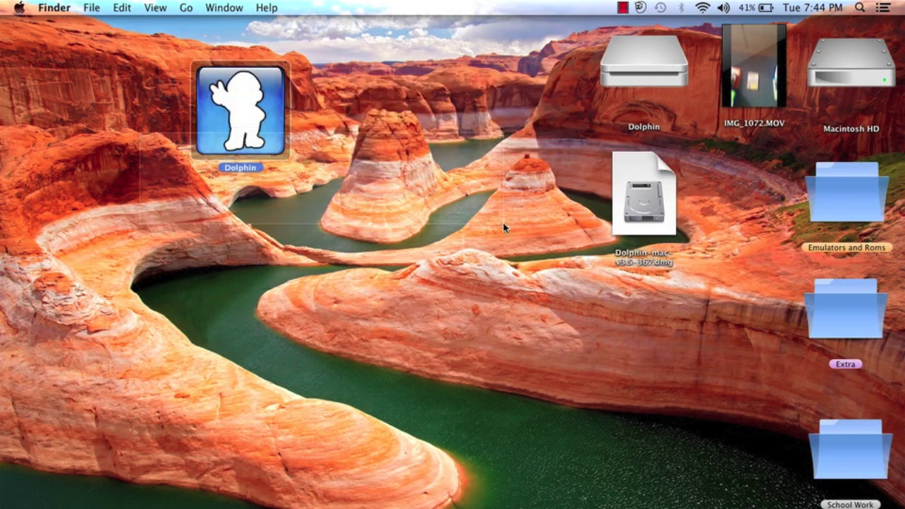
{"action": "left_click", "coordinate": [531, 256]}
{"action": "left_click_drag", "start_coordinate": [629, 78], "coordinate": [848, 482]}
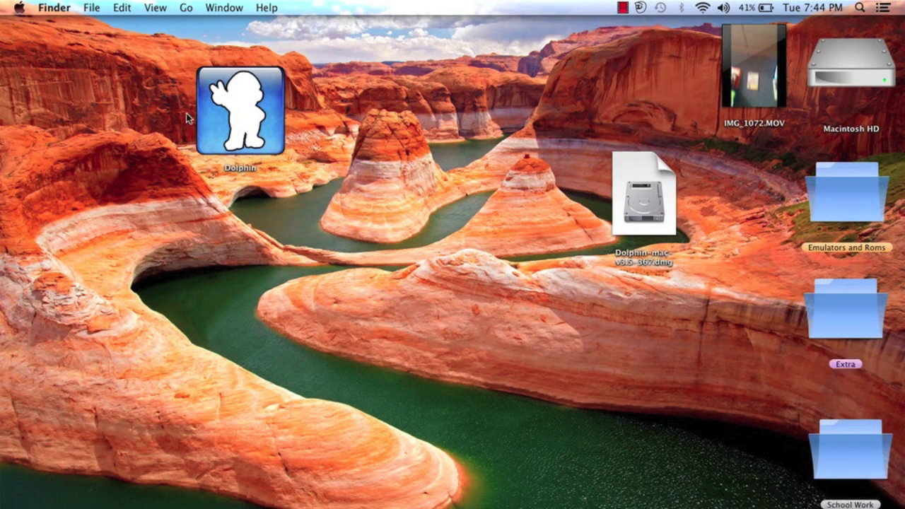
Move the Dolphin application and Dolphin-mac-v3.5-367.dmg from the desktop to the Trash
{"action": "left_click_drag", "start_coordinate": [140, 78], "coordinate": [646, 230]}
{"action": "left_click_drag", "start_coordinate": [642, 187], "coordinate": [857, 495]}
{"action": "left_click_drag", "start_coordinate": [583, 265], "coordinate": [351, 135]}
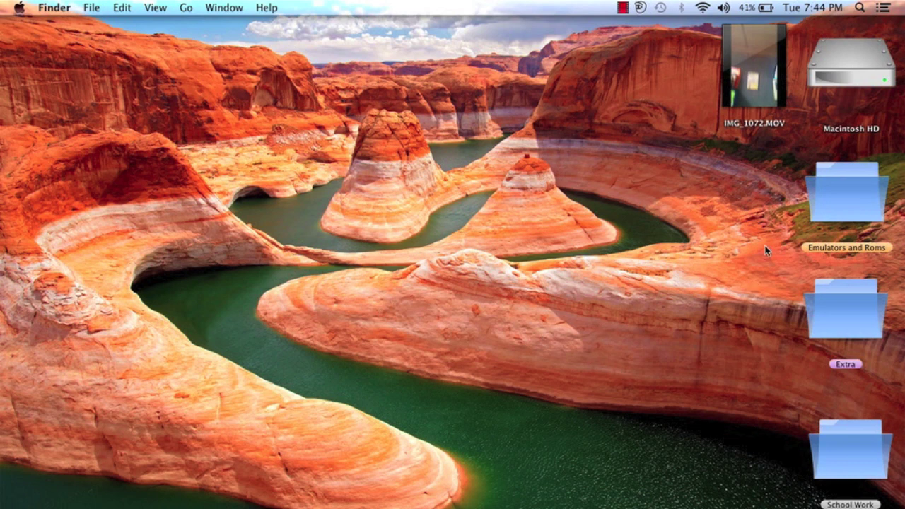
Bring back the minimized Safari window and open the website emuparadise.me
{"action": "mouse_move", "coordinate": [736, 499]}
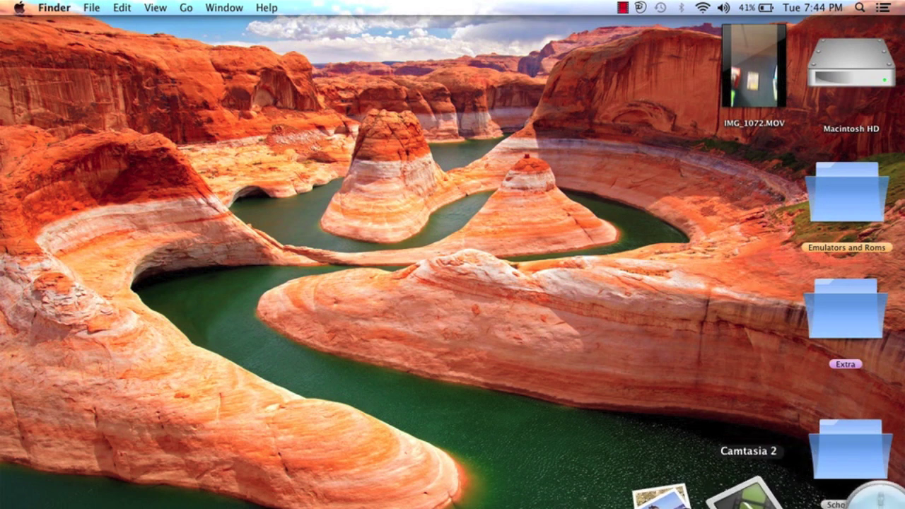
{"action": "left_click", "coordinate": [818, 496]}
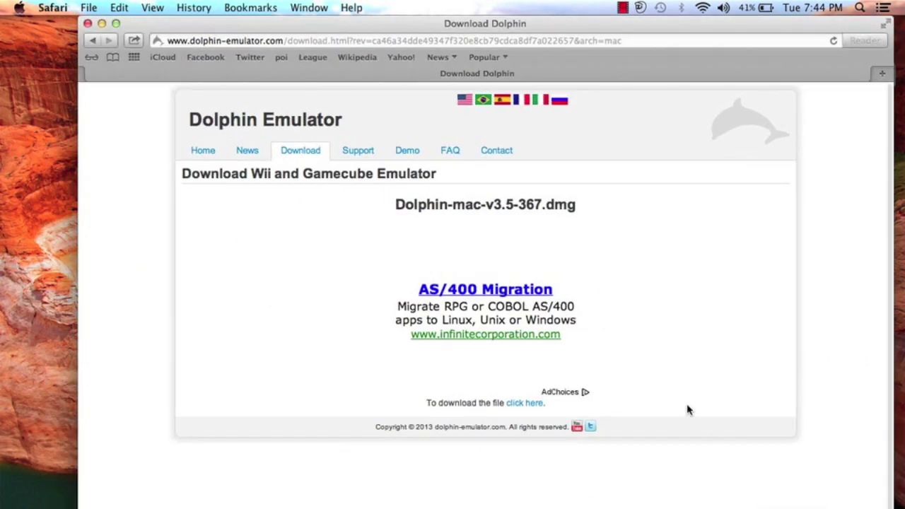
{"action": "left_click", "coordinate": [502, 39]}
{"action": "key", "text": "BackSpace"}
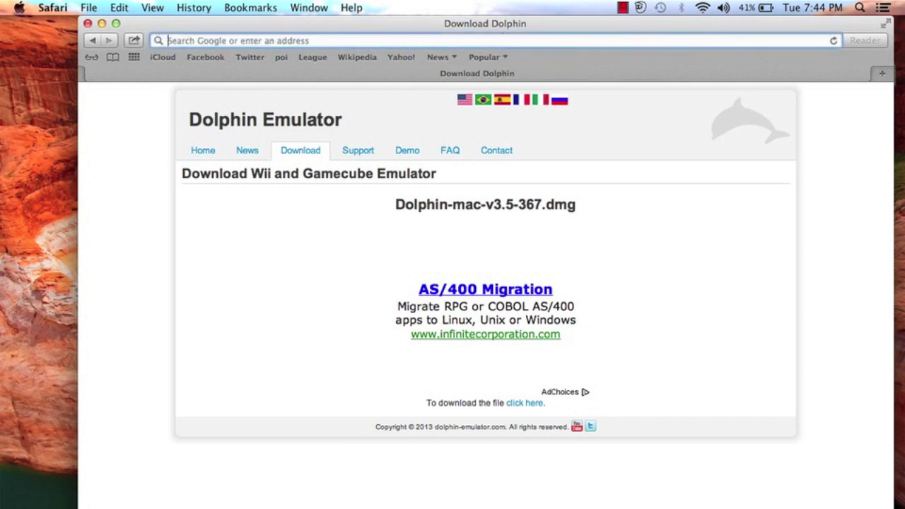
{"action": "type", "text": "emuparadise.me"}
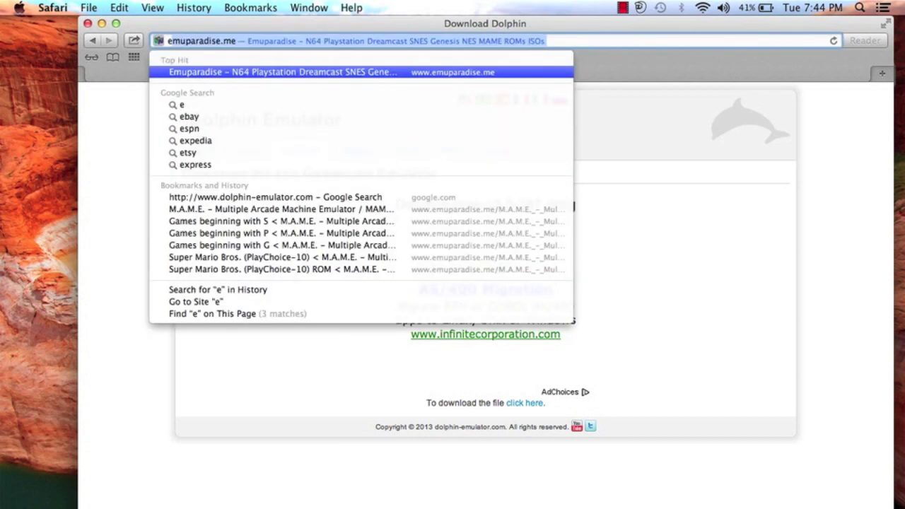
{"action": "key", "text": "Return"}
Open the site's GCN ISOs section for consoles and look over its letter index and recommendations
{"action": "mouse_move", "coordinate": [140, 104]}
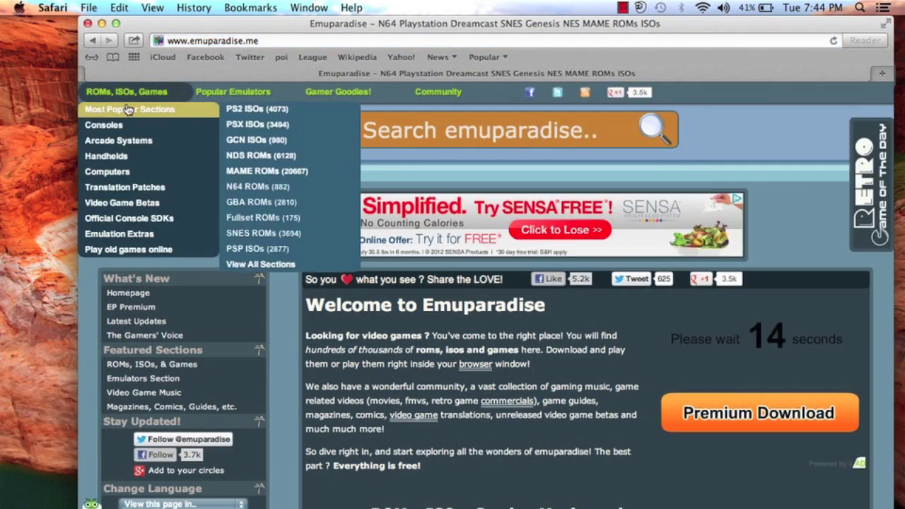
{"action": "mouse_move", "coordinate": [133, 124]}
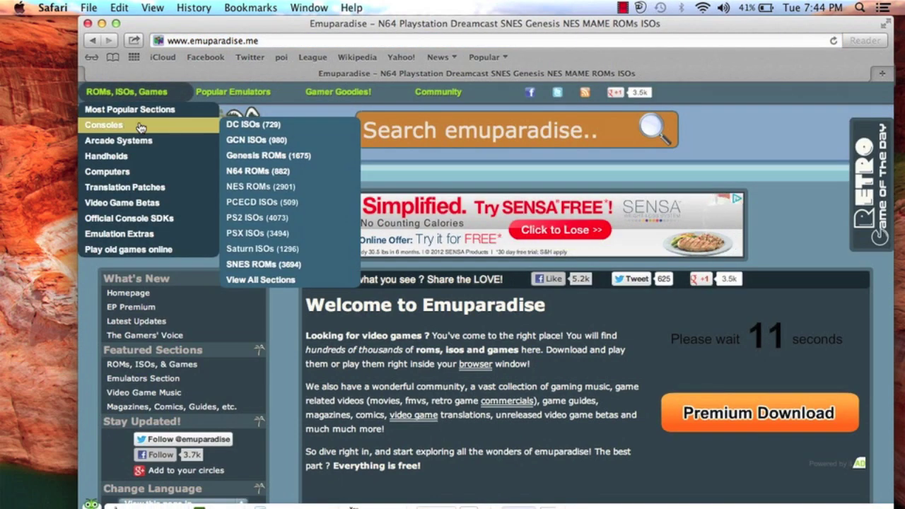
{"action": "left_click", "coordinate": [249, 141]}
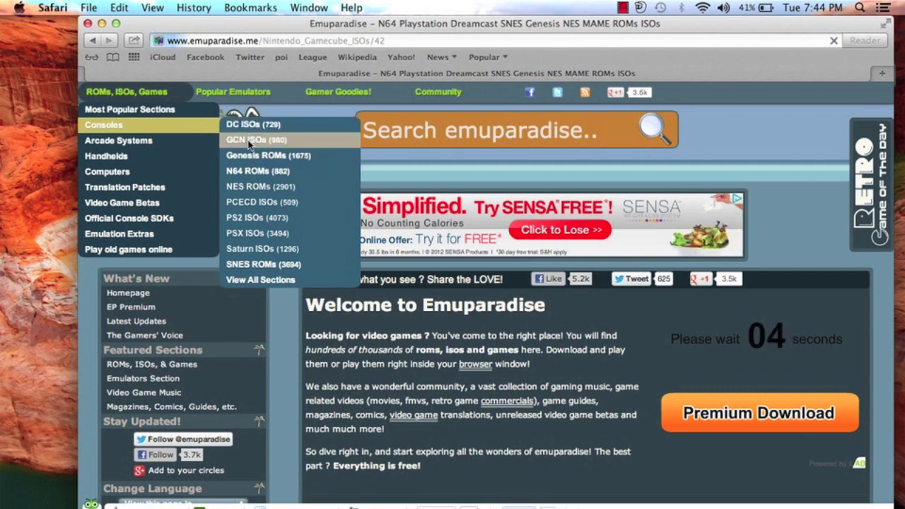
{"action": "scroll", "coordinate": [421, 292], "scroll_direction": "down", "scroll_amount": 5}
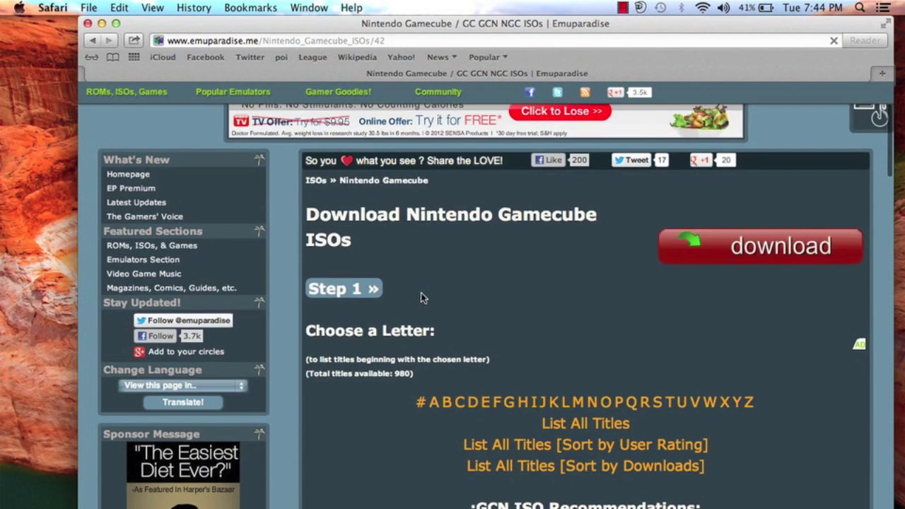
{"action": "scroll", "coordinate": [422, 298], "scroll_direction": "down", "scroll_amount": 7}
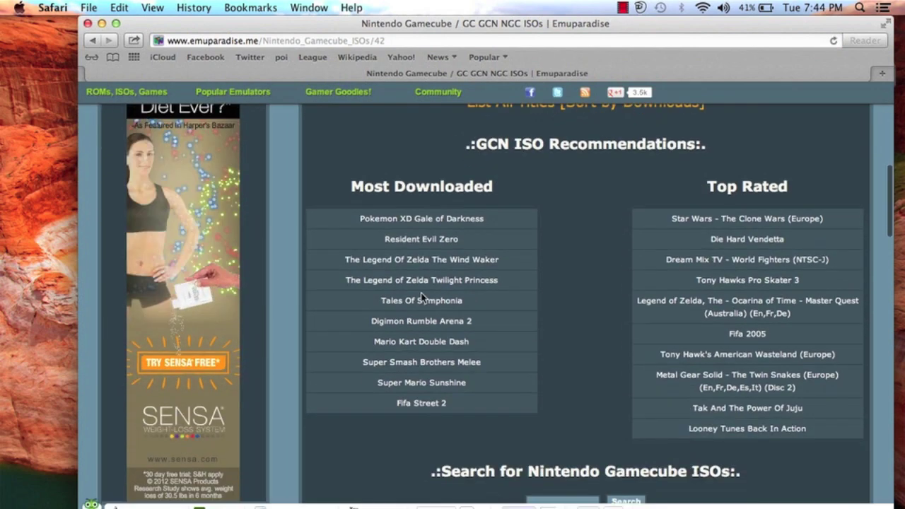
{"action": "scroll", "coordinate": [423, 298], "scroll_direction": "up", "scroll_amount": 5}
{"action": "scroll", "coordinate": [420, 293], "scroll_direction": "up", "scroll_amount": 2}
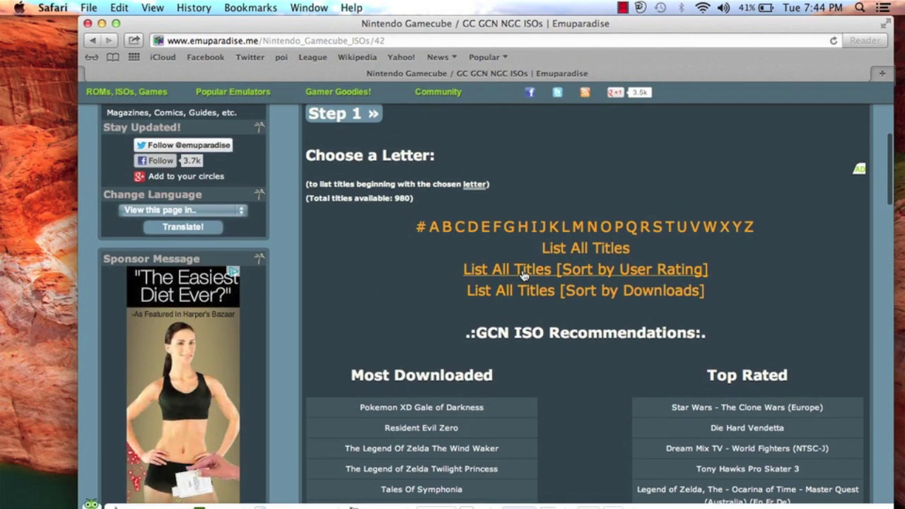
List the GameCube titles beginning with S and open the Super Smash Brothers Melee page
{"action": "left_click", "coordinate": [658, 228]}
{"action": "scroll", "coordinate": [503, 318], "scroll_direction": "down", "scroll_amount": 20}
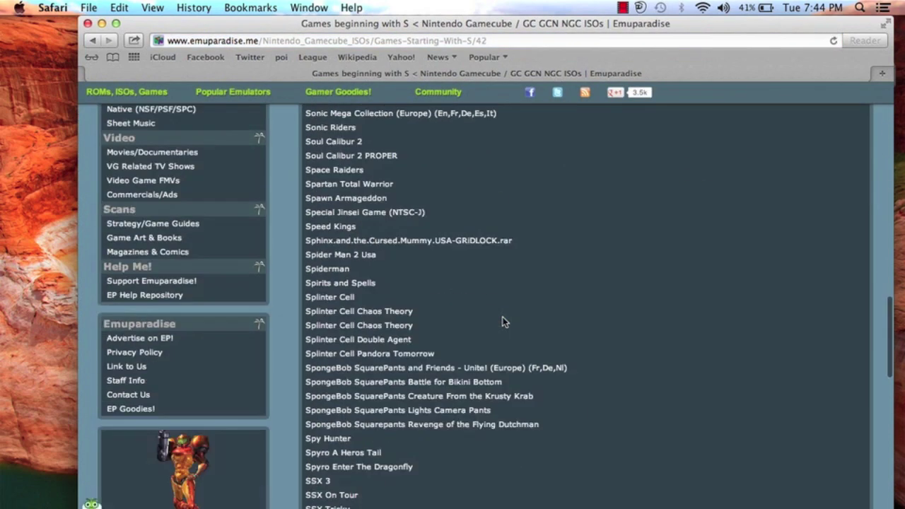
{"action": "scroll", "coordinate": [503, 318], "scroll_direction": "up", "scroll_amount": 3}
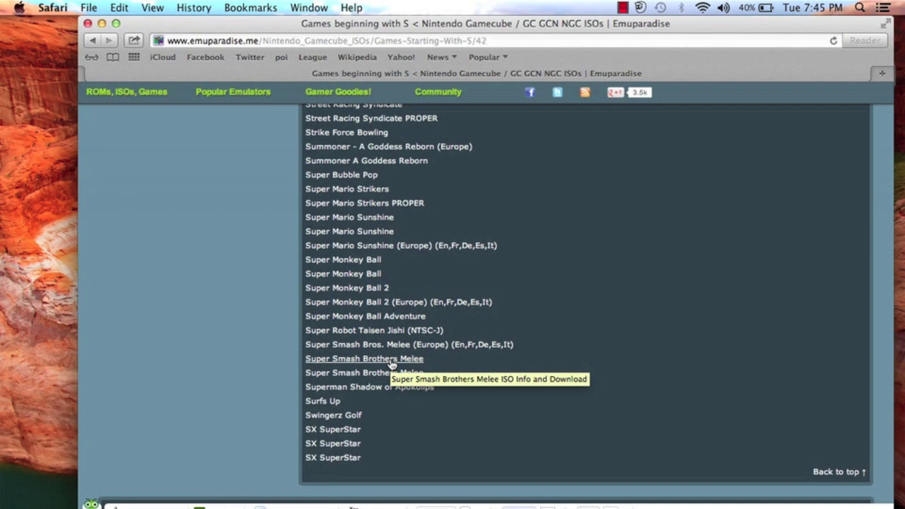
{"action": "left_click", "coordinate": [392, 360]}
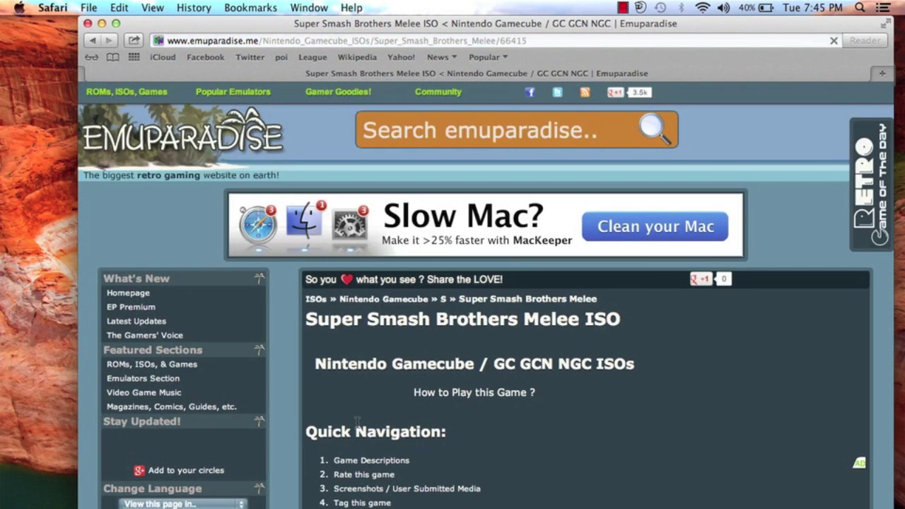
Go to the game page's download links and start the direct download of Super Smash Brothers Melee
{"action": "scroll", "coordinate": [357, 422], "scroll_direction": "down", "scroll_amount": 5}
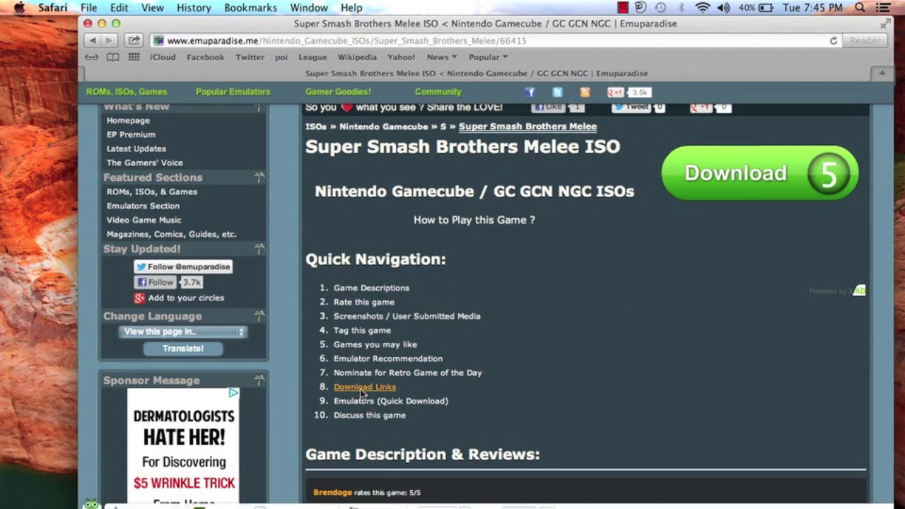
{"action": "left_click", "coordinate": [360, 388]}
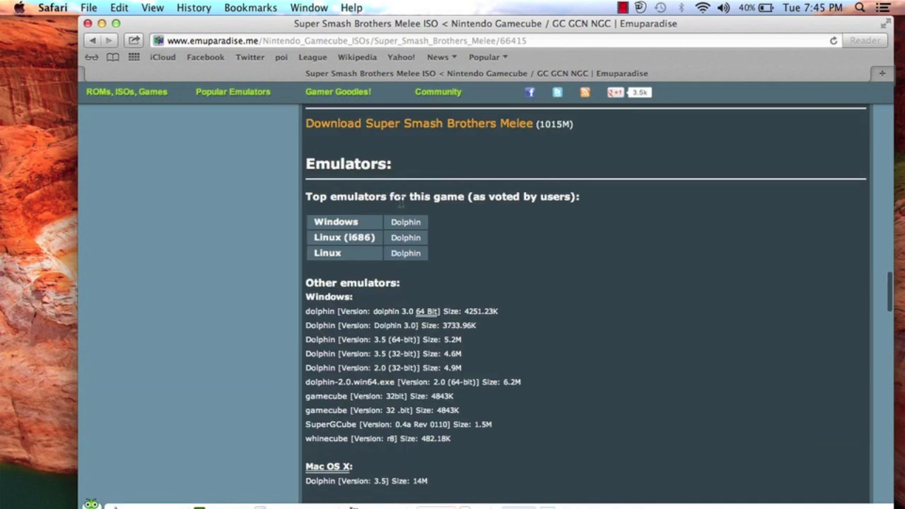
{"action": "left_click", "coordinate": [367, 124]}
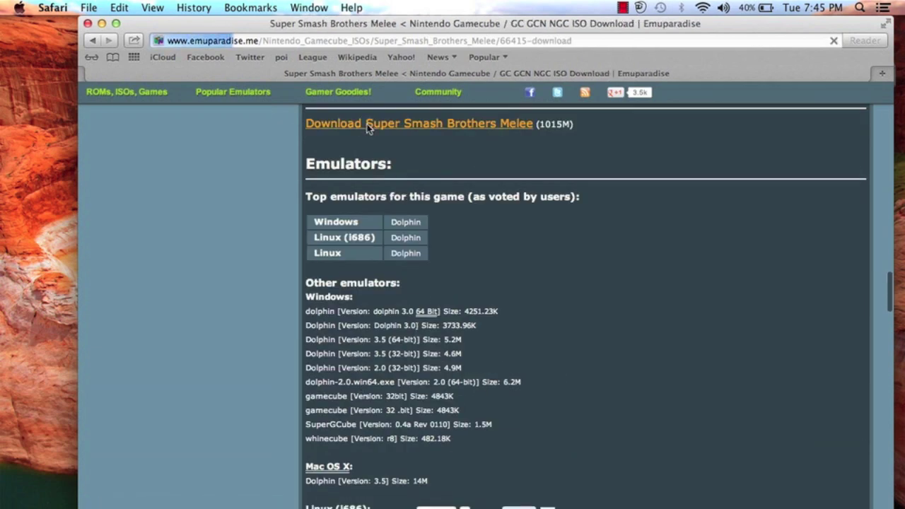
{"action": "scroll", "coordinate": [394, 262], "scroll_direction": "down", "scroll_amount": 10}
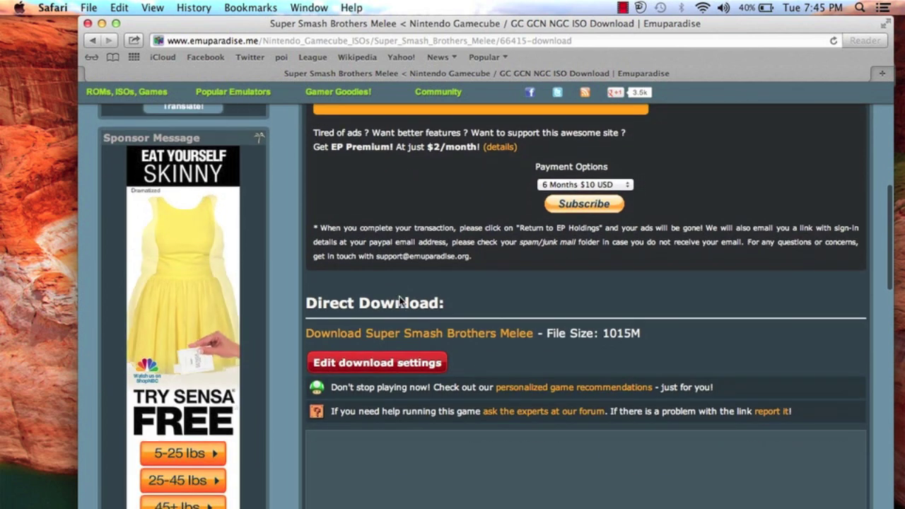
{"action": "left_click", "coordinate": [393, 332]}
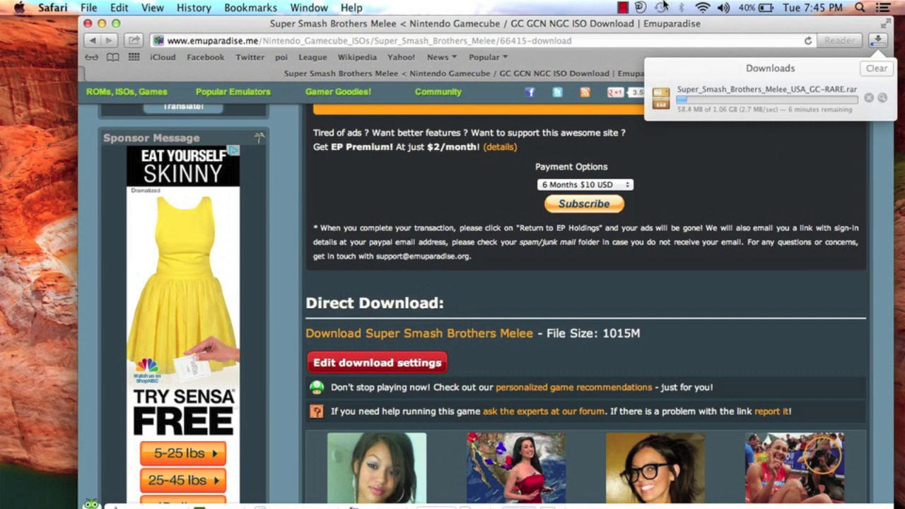
{"action": "left_click", "coordinate": [617, 7]}
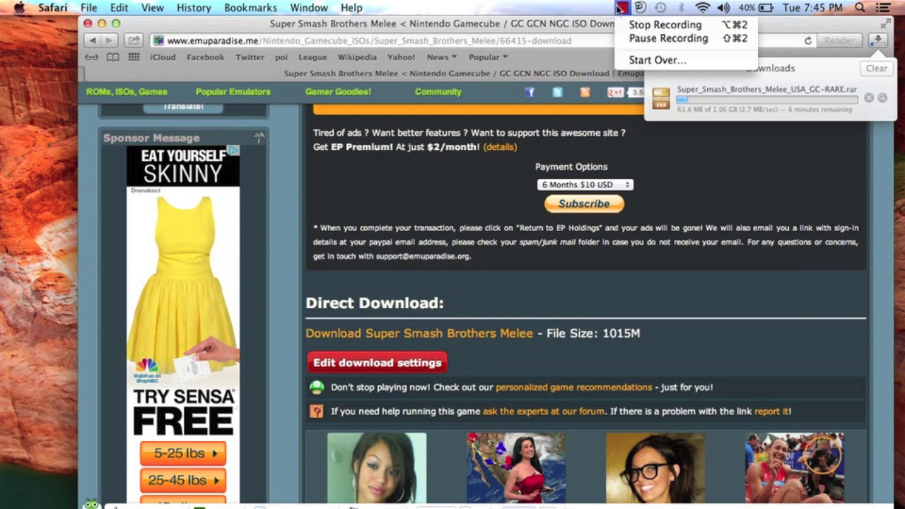
{"action": "left_click", "coordinate": [631, 24]}
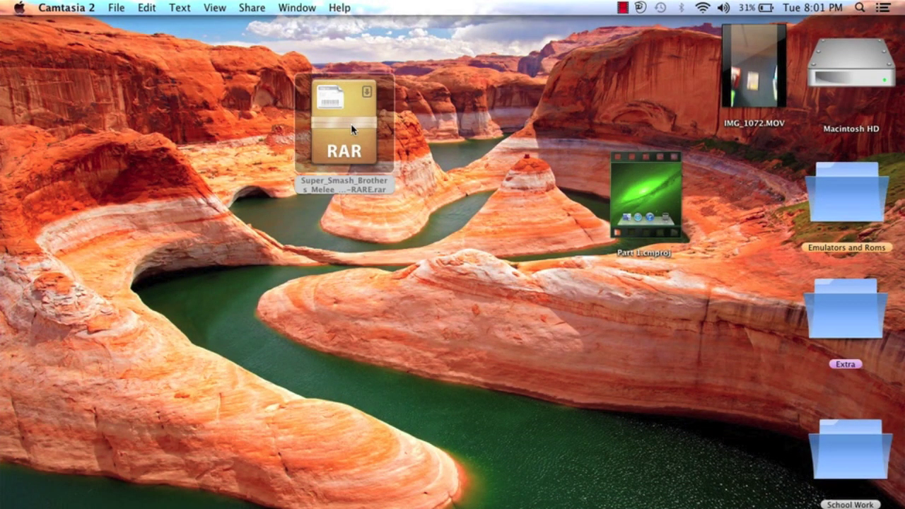
Extract the downloaded Super Smash Brothers Melee RAR archive on the desktop with The Unarchiver (default) (3.6.1)
{"action": "left_click_drag", "start_coordinate": [351, 125], "coordinate": [337, 166]}
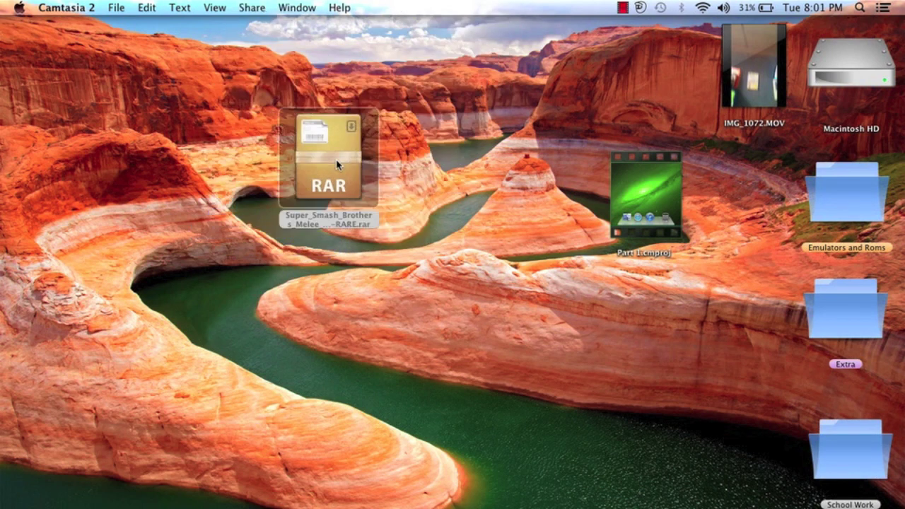
{"action": "left_click", "coordinate": [319, 272]}
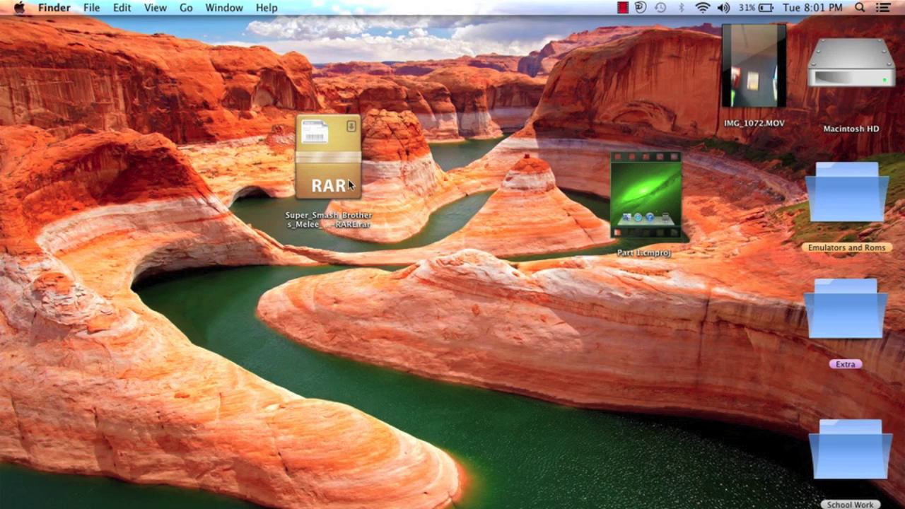
{"action": "left_click", "coordinate": [328, 188]}
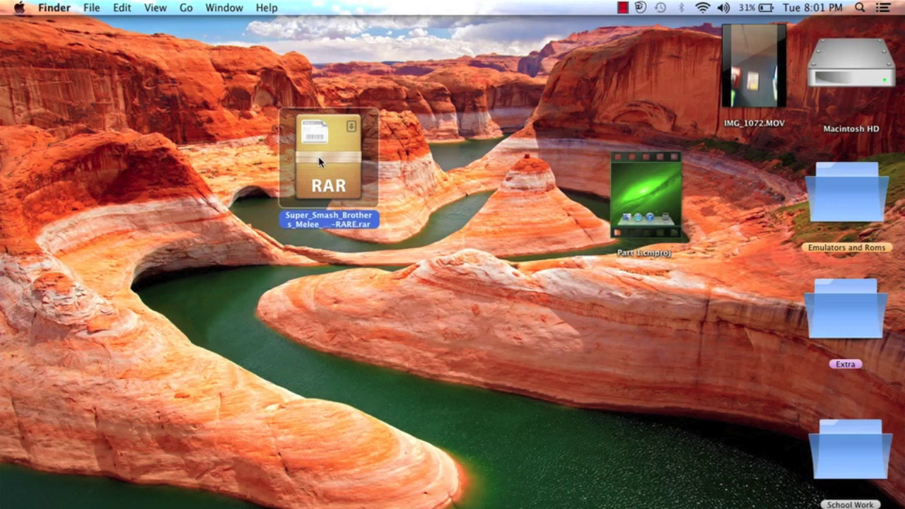
{"action": "right_click", "coordinate": [319, 157]}
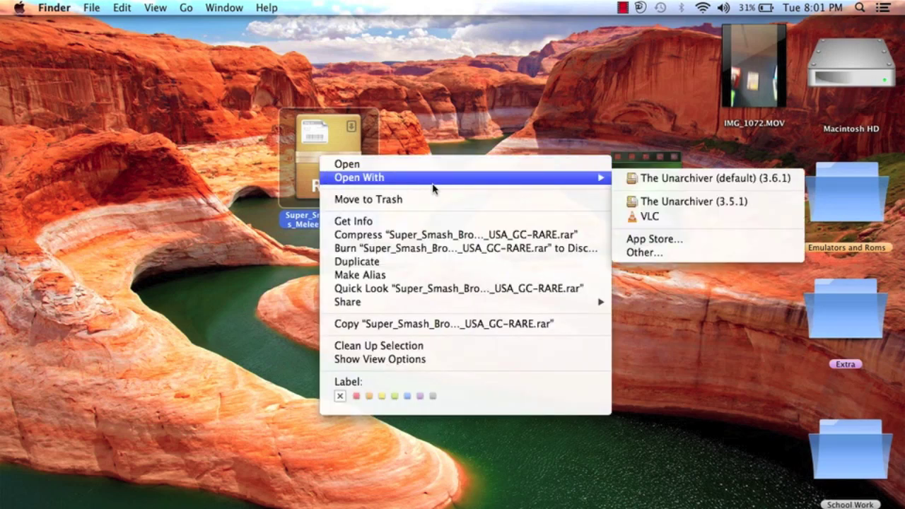
{"action": "mouse_move", "coordinate": [470, 183]}
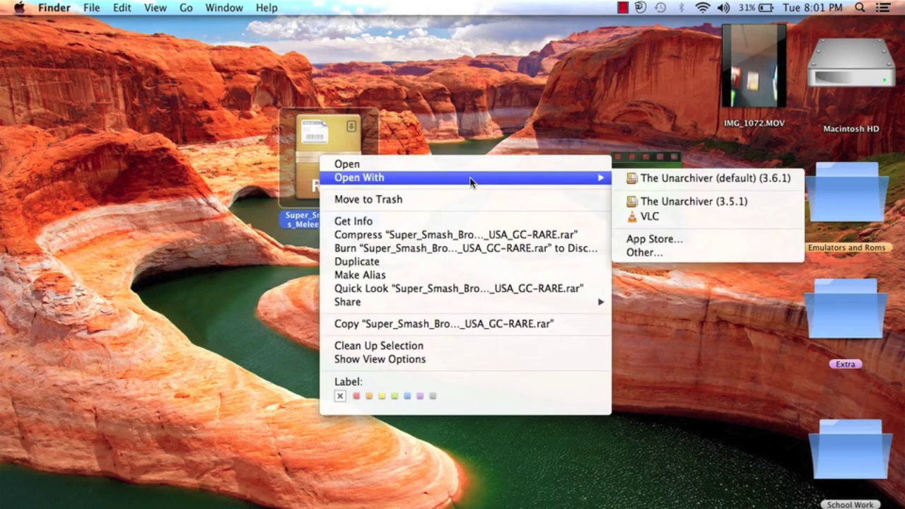
{"action": "left_click", "coordinate": [656, 184]}
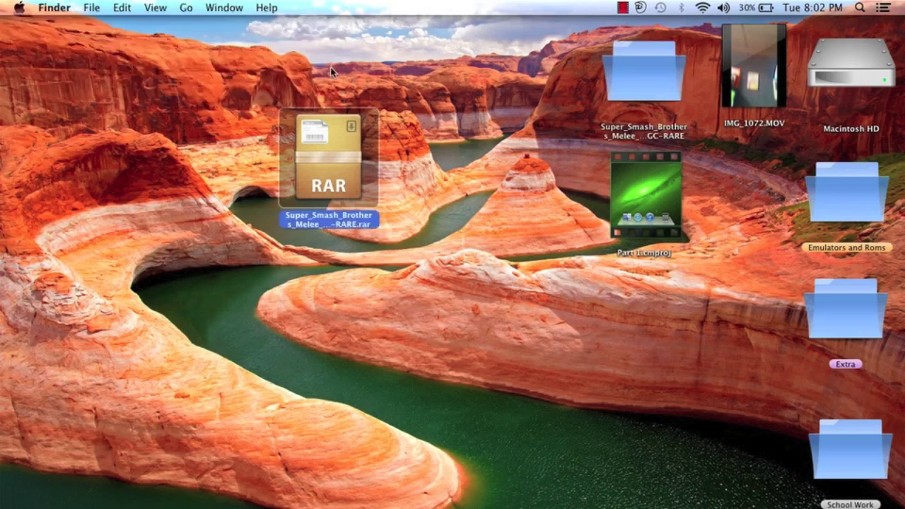
Open the extracted Super Smash Brothers Melee folder and extract rare-ssbm.r16 through rare-ssbm.r08 together with The Unarchiver (default) (3.6.1)
{"action": "left_click", "coordinate": [459, 123]}
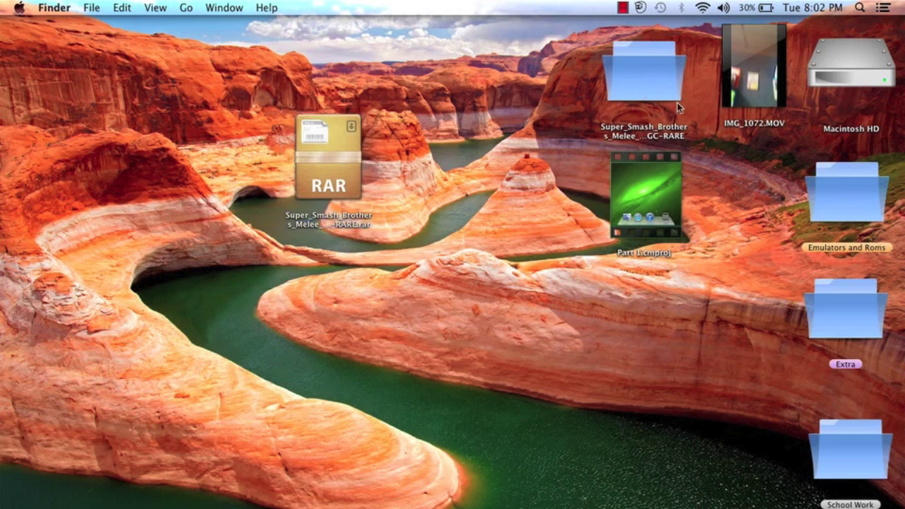
{"action": "double_click", "coordinate": [644, 76]}
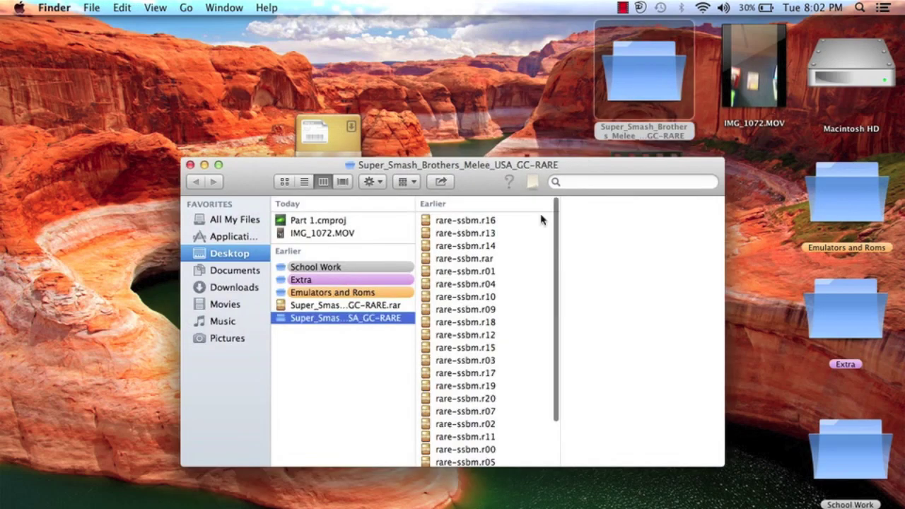
{"action": "left_click", "coordinate": [459, 222]}
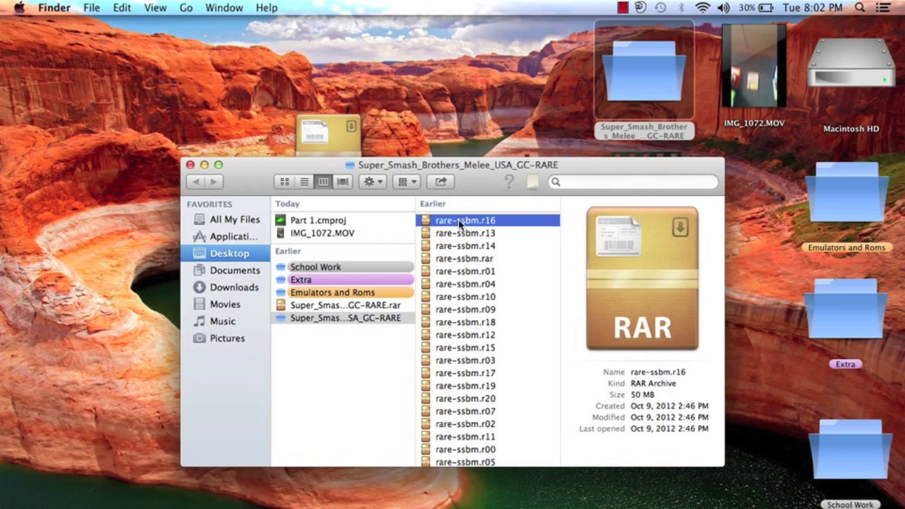
{"action": "scroll", "coordinate": [470, 264], "scroll_direction": "down", "scroll_amount": 5}
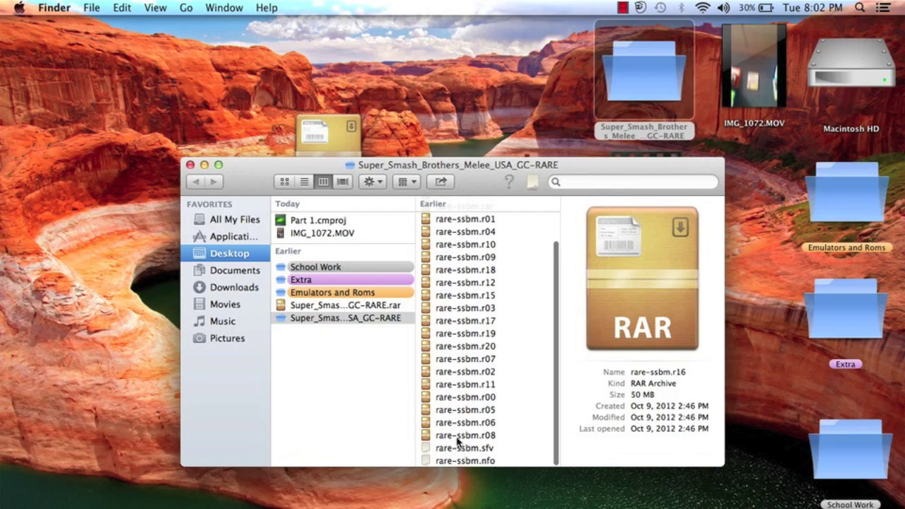
{"action": "left_click", "coordinate": [458, 435], "text": "shift"}
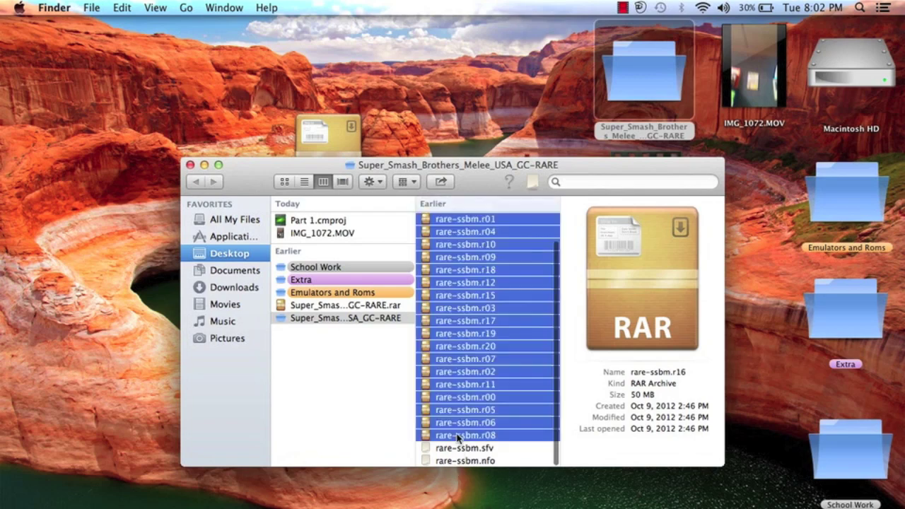
{"action": "right_click", "coordinate": [456, 378]}
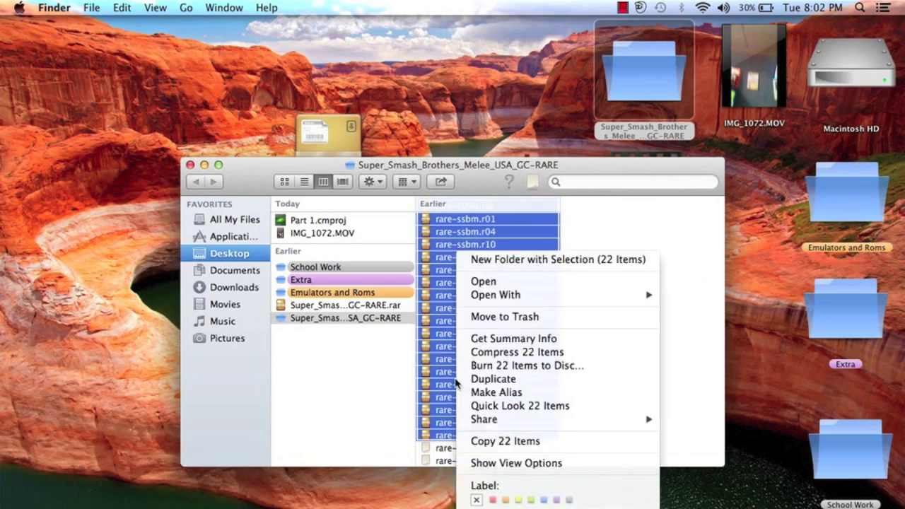
{"action": "mouse_move", "coordinate": [472, 303]}
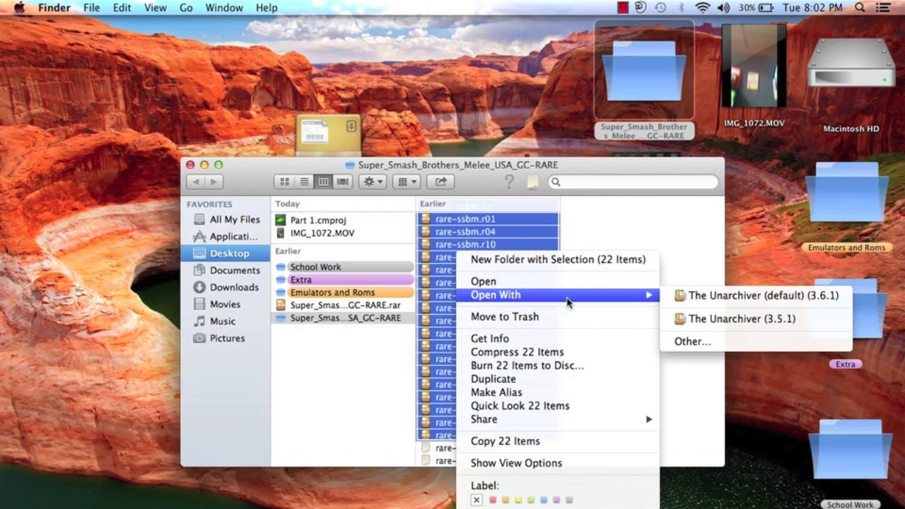
{"action": "mouse_move", "coordinate": [646, 295]}
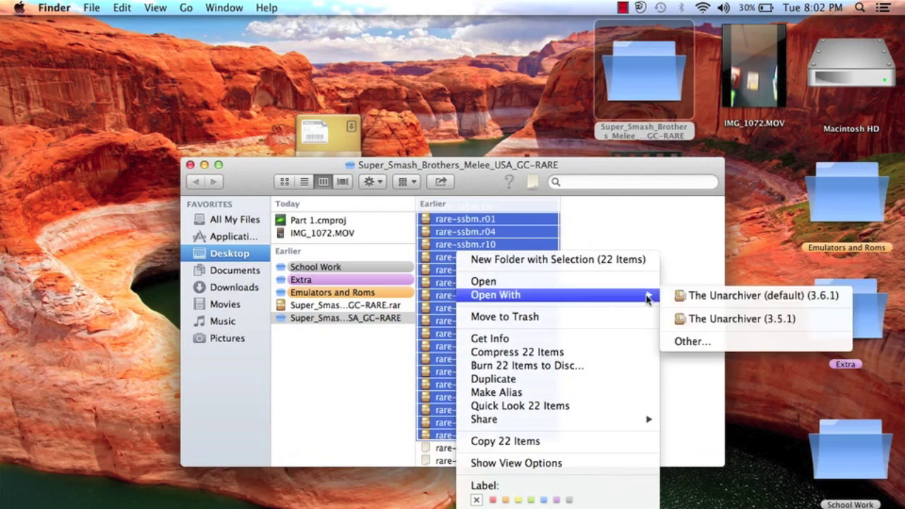
{"action": "left_click", "coordinate": [692, 297]}
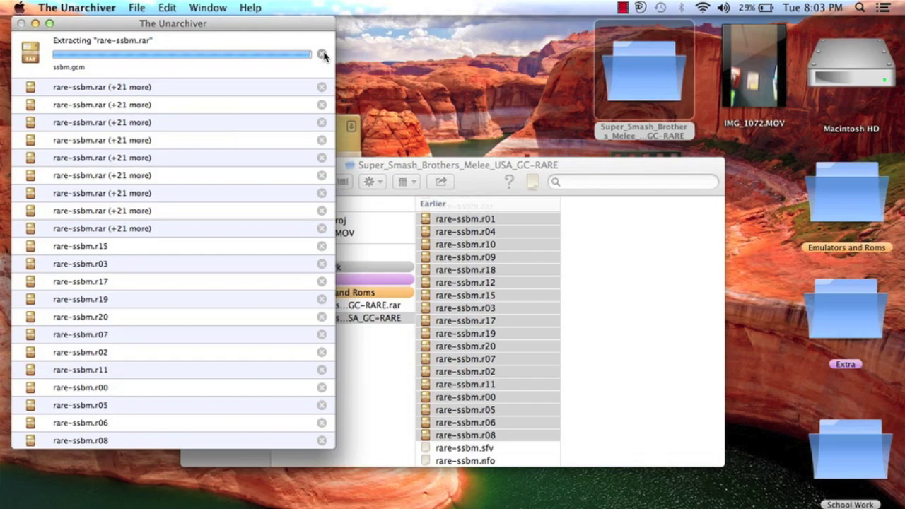
Cancel the repeated extractions of rare-ssbm.rar in The Unarchiver's queue
{"action": "left_click", "coordinate": [322, 55]}
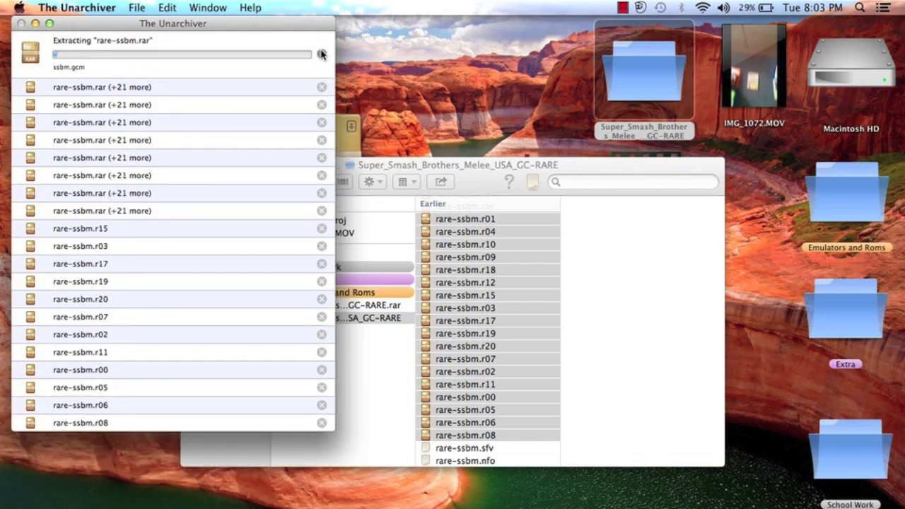
{"action": "left_click", "coordinate": [322, 55]}
{"action": "left_click", "coordinate": [322, 55]}
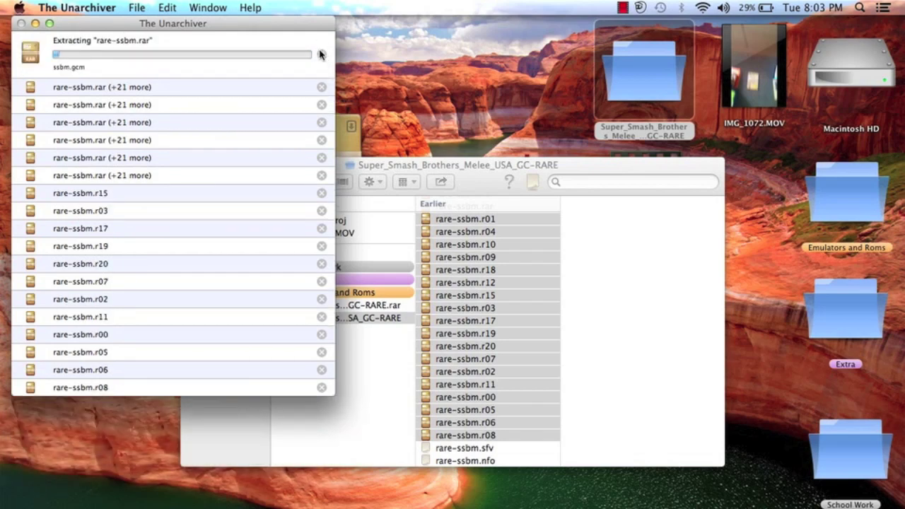
{"action": "left_click", "coordinate": [321, 56]}
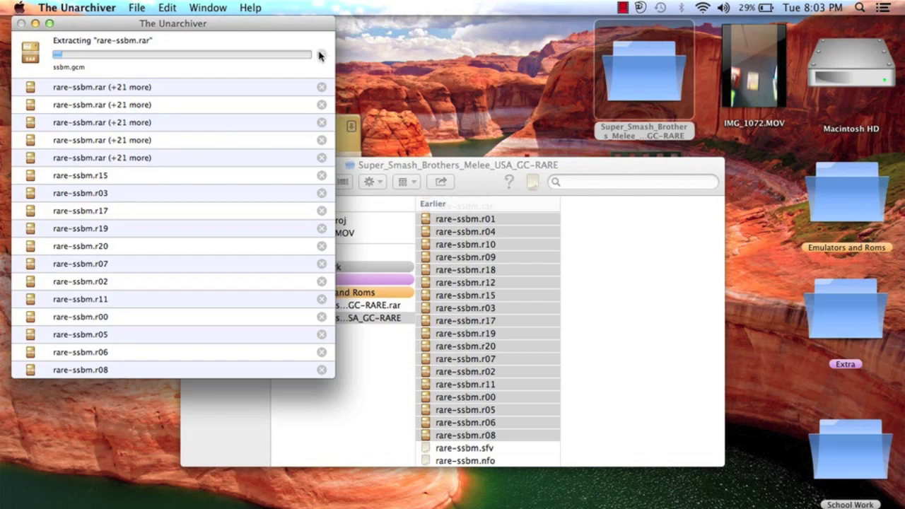
{"action": "left_click", "coordinate": [322, 55]}
{"action": "left_click", "coordinate": [322, 55]}
{"action": "left_click", "coordinate": [322, 55]}
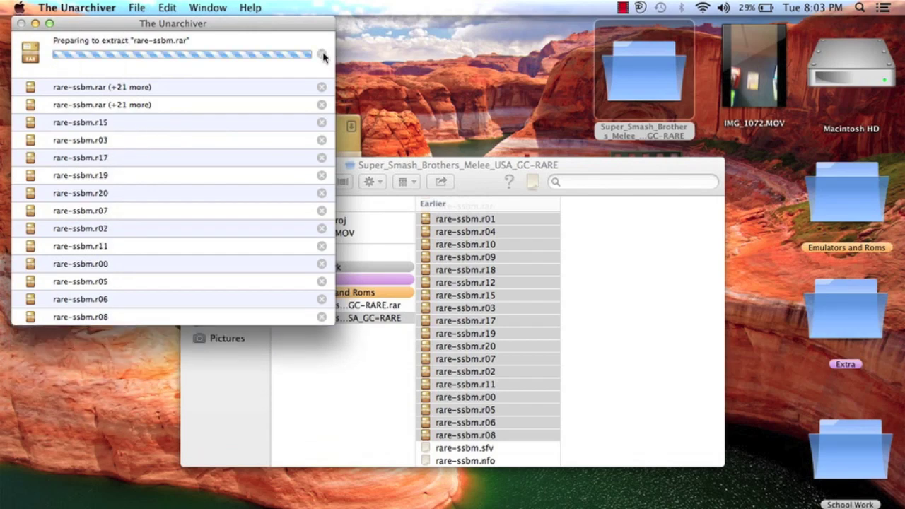
{"action": "left_click", "coordinate": [321, 55]}
{"action": "left_click", "coordinate": [322, 55]}
{"action": "left_click", "coordinate": [321, 56]}
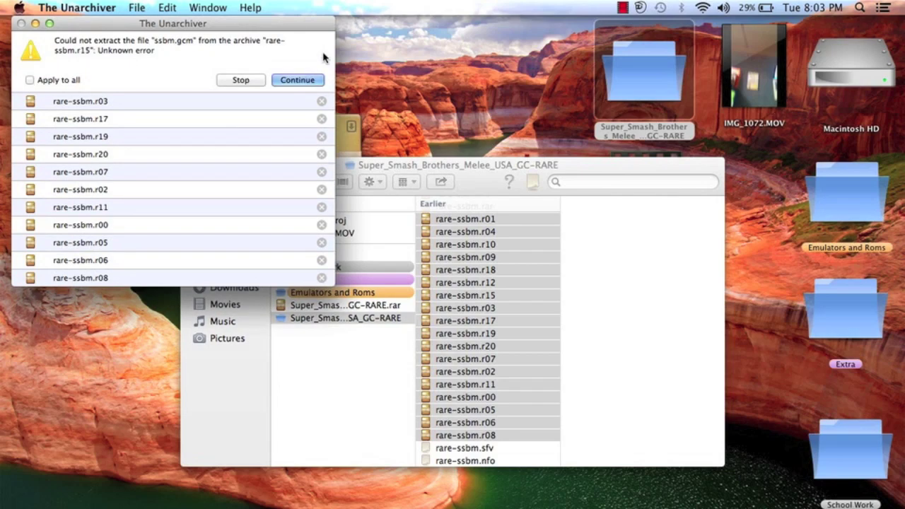
Continue past the errors for the remaining archive parts, rare-ssbm.r15 through rare-ssbm.r08, until the extraction queue is cleared
{"action": "left_click", "coordinate": [297, 80]}
{"action": "left_click", "coordinate": [297, 80]}
{"action": "left_click", "coordinate": [297, 80]}
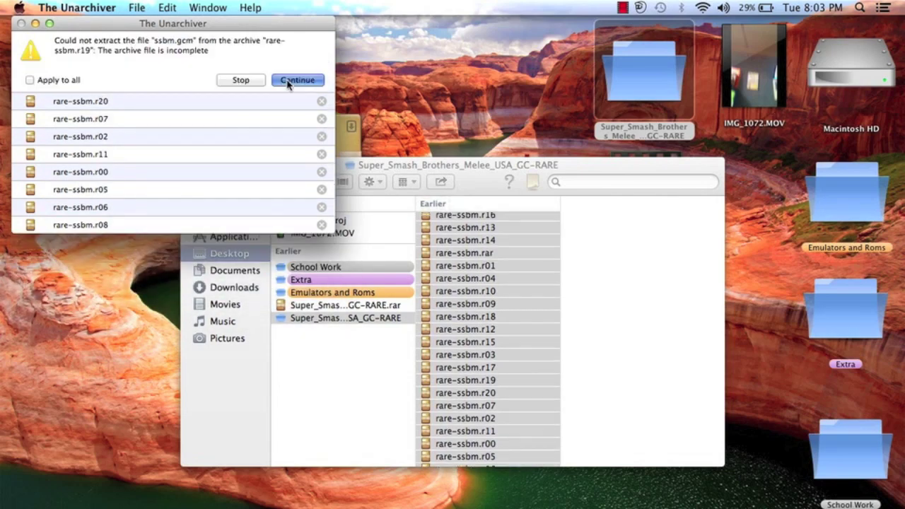
{"action": "left_click", "coordinate": [297, 80]}
{"action": "left_click", "coordinate": [297, 80]}
{"action": "left_click", "coordinate": [297, 80]}
{"action": "left_click", "coordinate": [297, 80]}
{"action": "left_click", "coordinate": [287, 82]}
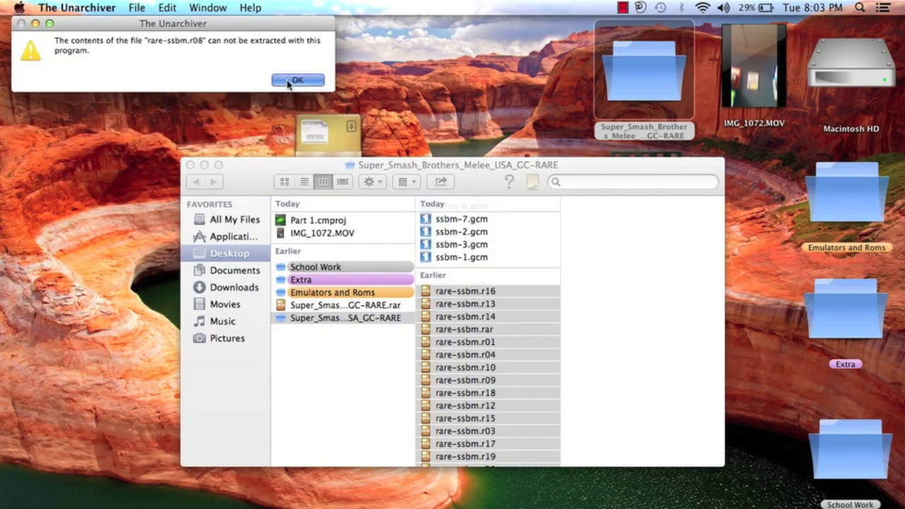
{"action": "left_click", "coordinate": [287, 80]}
Find the full ssbm.gcm game file at the end of the extracted folder and move it to the desktop
{"action": "left_click", "coordinate": [508, 275]}
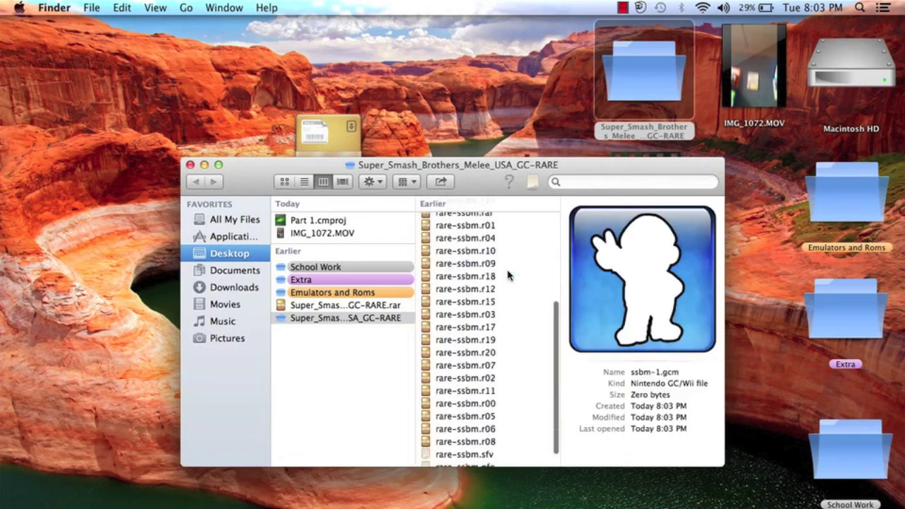
{"action": "scroll", "coordinate": [507, 275], "scroll_direction": "down", "scroll_amount": 3}
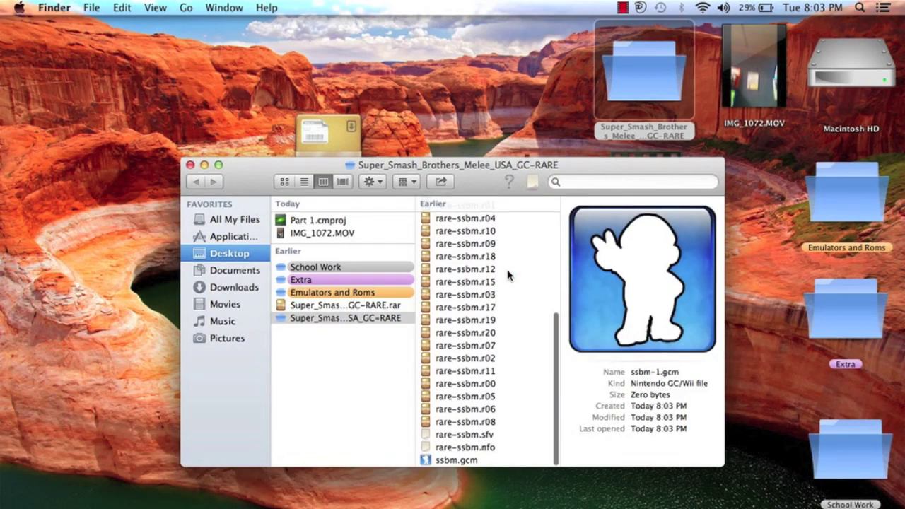
{"action": "left_click", "coordinate": [463, 461]}
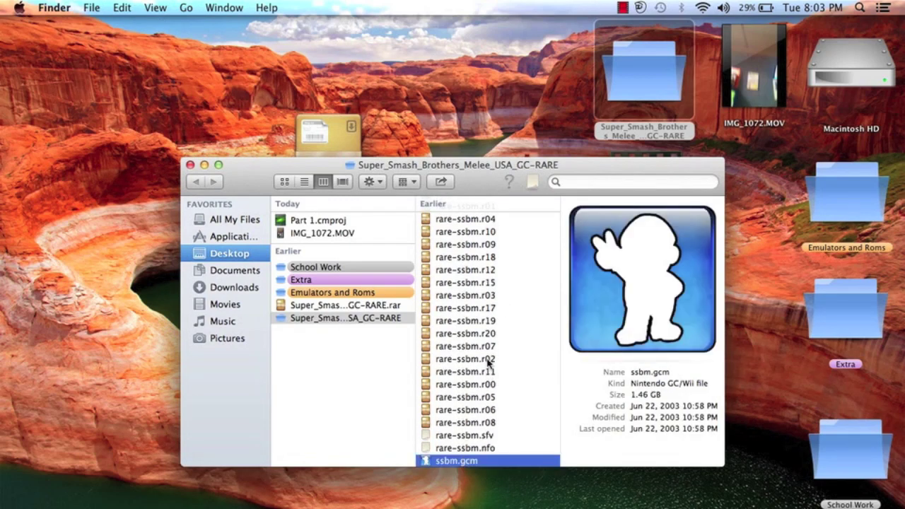
{"action": "scroll", "coordinate": [489, 309], "scroll_direction": "up", "scroll_amount": 1}
{"action": "scroll", "coordinate": [489, 308], "scroll_direction": "up", "scroll_amount": 5}
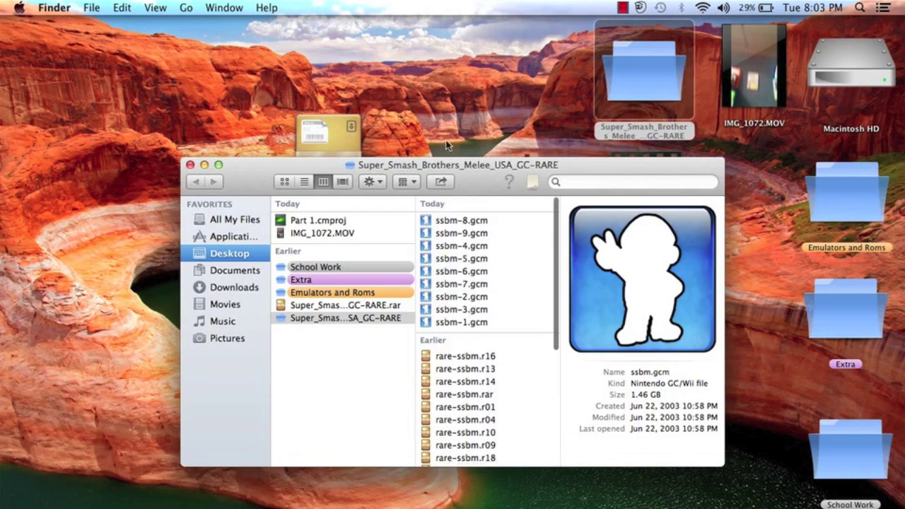
{"action": "scroll", "coordinate": [478, 296], "scroll_direction": "down", "scroll_amount": 8}
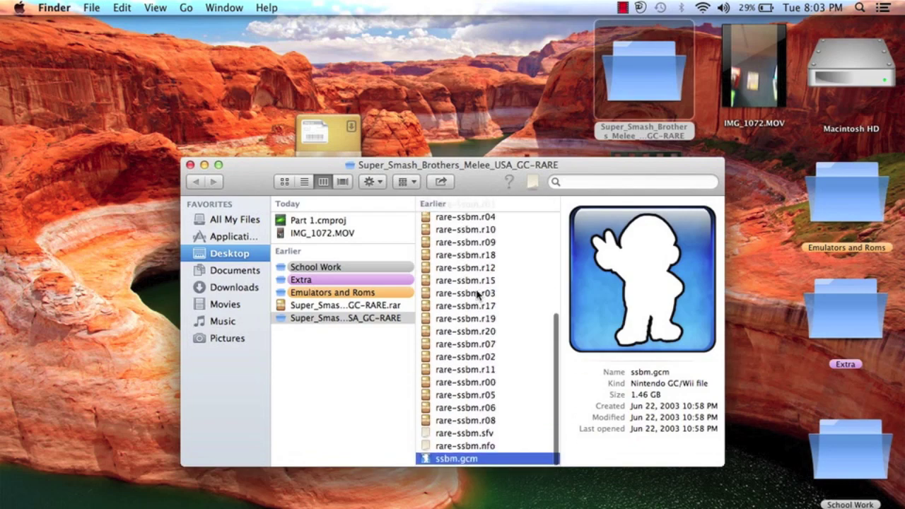
{"action": "left_click_drag", "start_coordinate": [459, 467], "coordinate": [88, 311]}
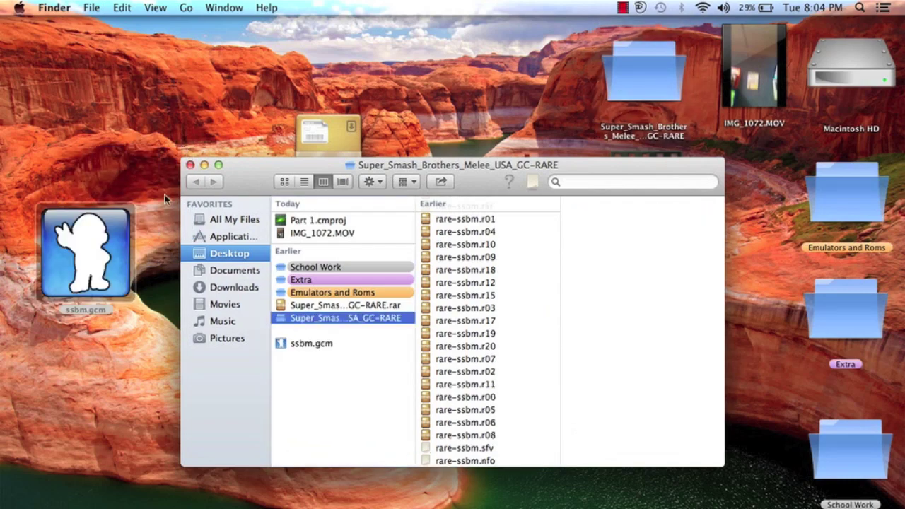
Put ssbm.gcm into the Super Smash Brothers Melee folder and clear the RAR archive and that folder off the desktop
{"action": "left_click", "coordinate": [189, 165]}
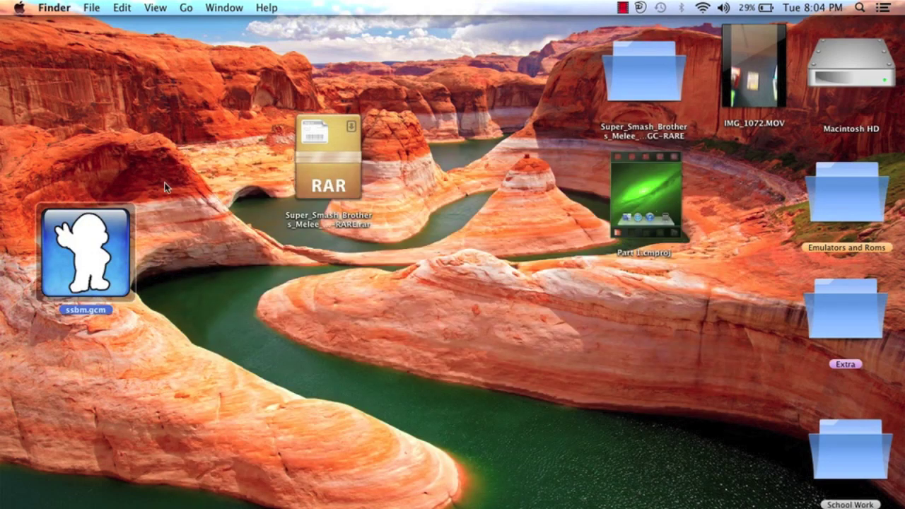
{"action": "left_click_drag", "start_coordinate": [125, 255], "coordinate": [652, 70]}
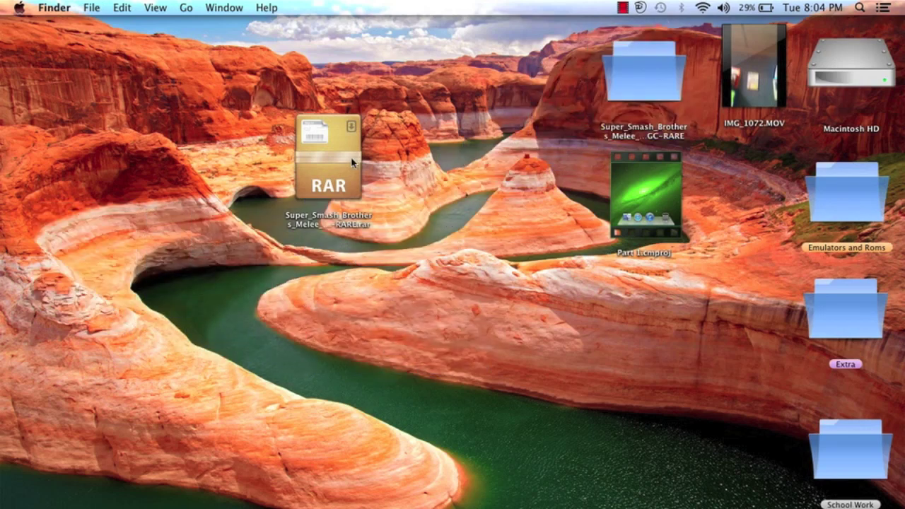
{"action": "left_click_drag", "start_coordinate": [352, 162], "coordinate": [865, 468]}
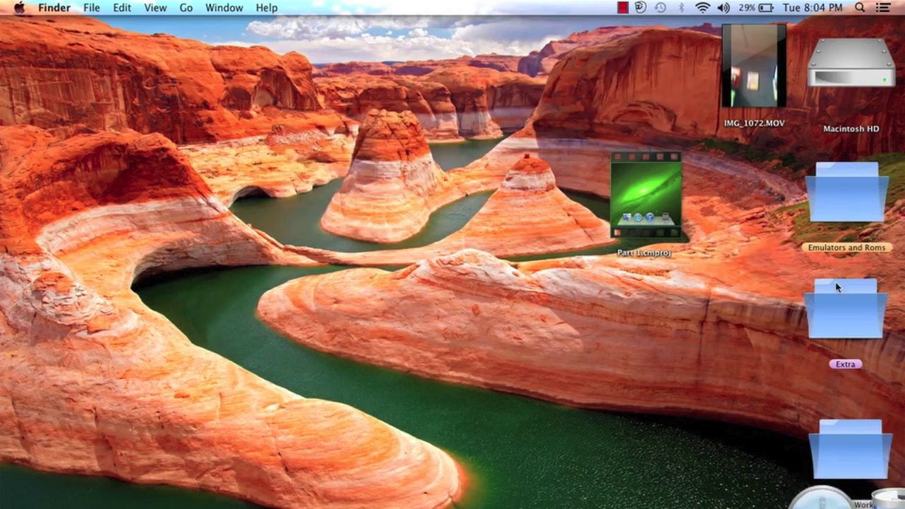
Launch Dolphin from the Emulators folder inside Emulators and Roms, and move its window to the screen's upper-left corner
{"action": "double_click", "coordinate": [848, 190]}
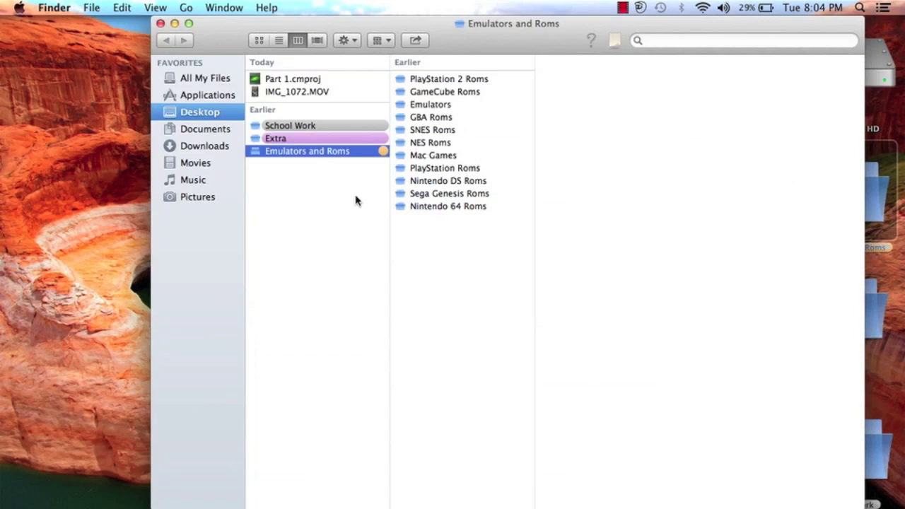
{"action": "left_click", "coordinate": [453, 105]}
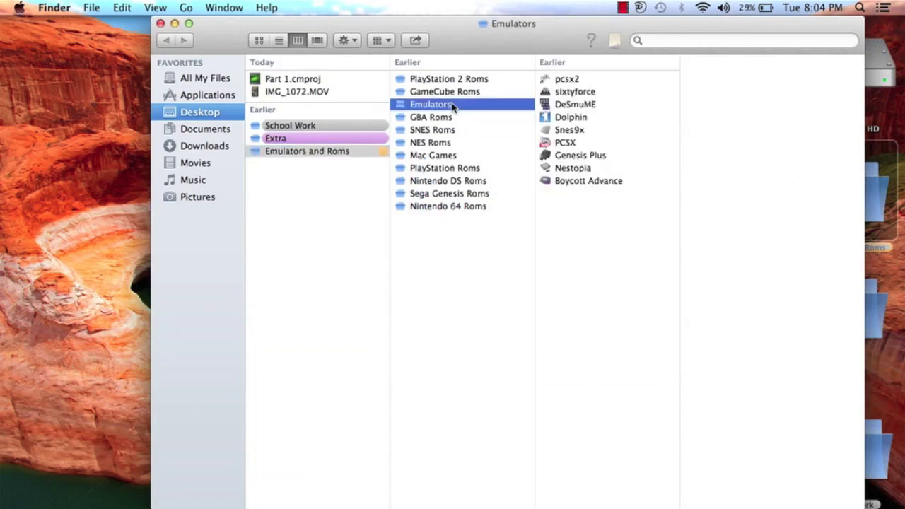
{"action": "double_click", "coordinate": [569, 118]}
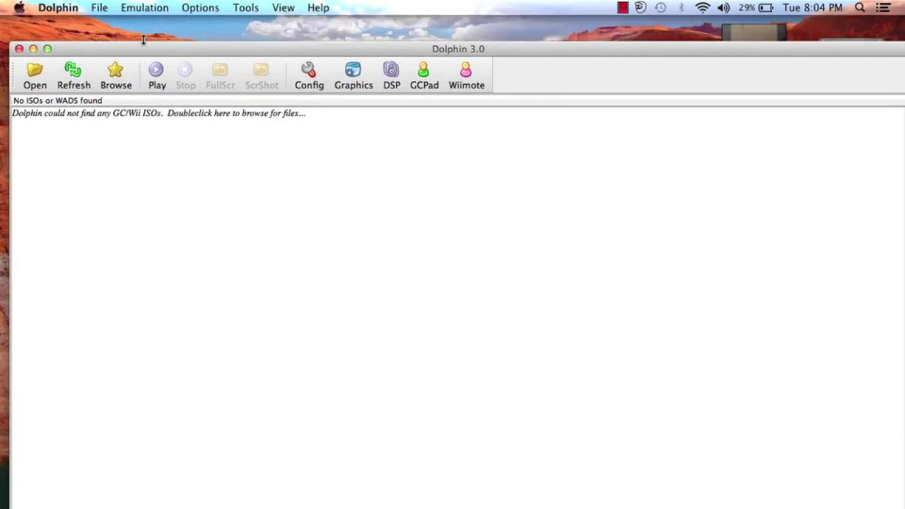
{"action": "left_click_drag", "start_coordinate": [143, 41], "coordinate": [134, 24]}
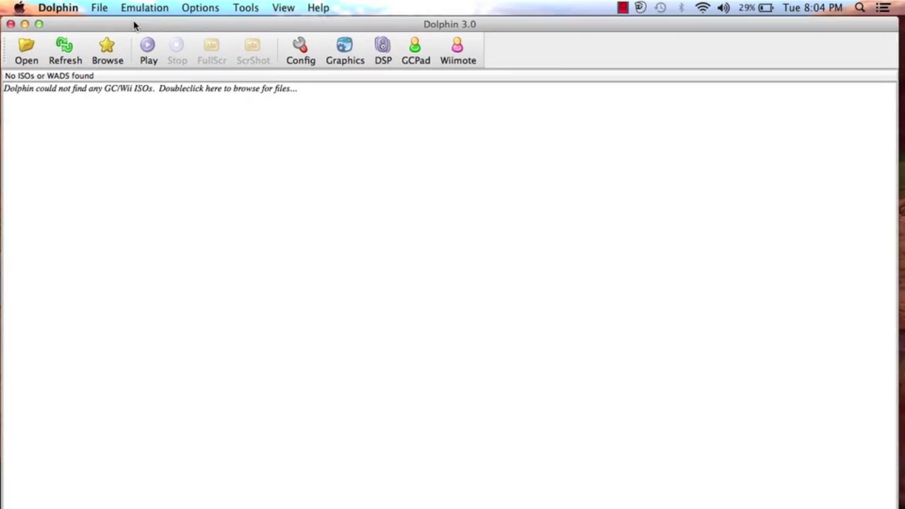
Review Dolphin's General, Interface, Audio, Gamecube and Wii configuration settings, and close the configuration
{"action": "left_click", "coordinate": [301, 50]}
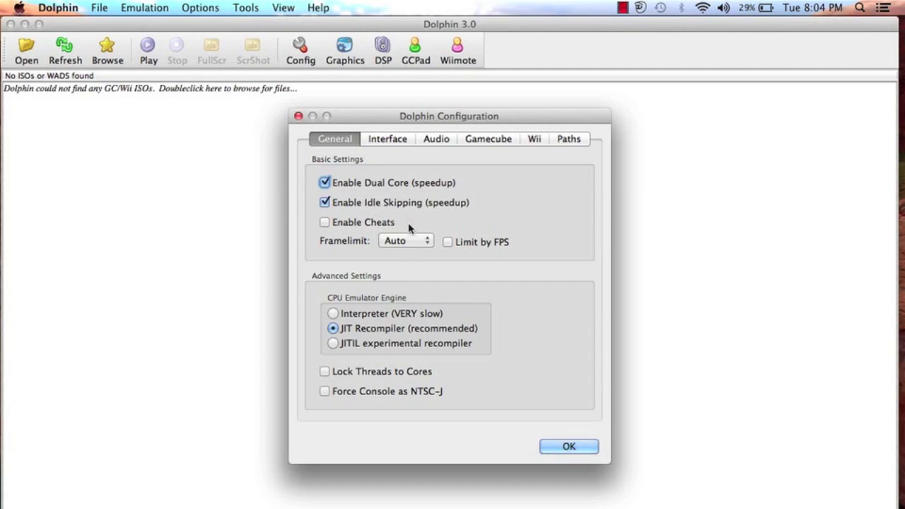
{"action": "left_click", "coordinate": [393, 138]}
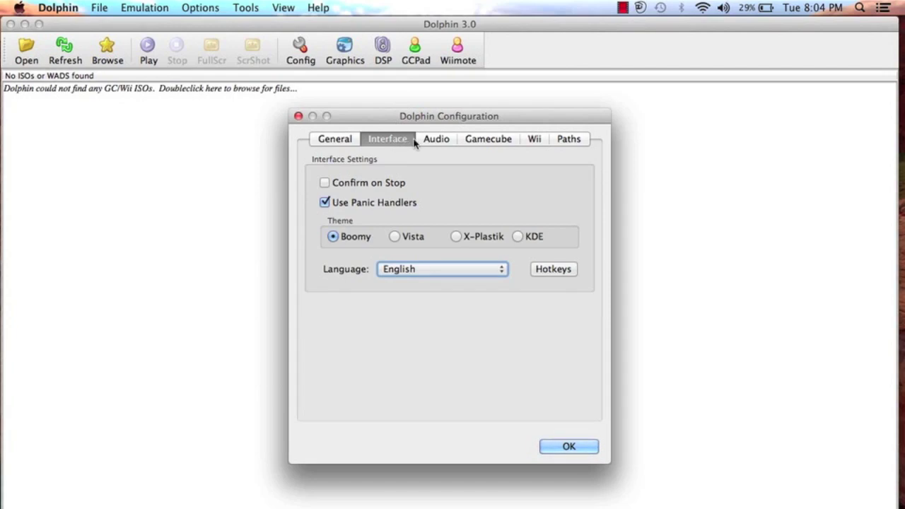
{"action": "left_click", "coordinate": [436, 140]}
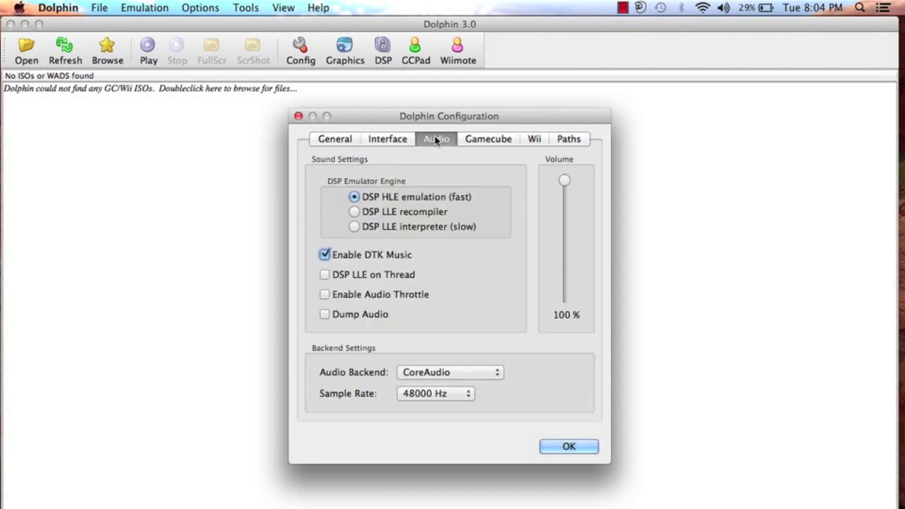
{"action": "left_click", "coordinate": [474, 139]}
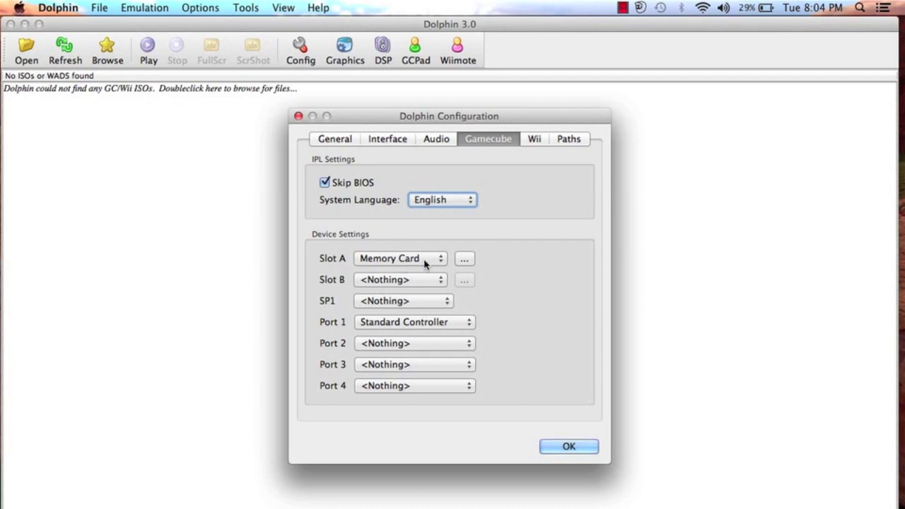
{"action": "left_click", "coordinate": [534, 140]}
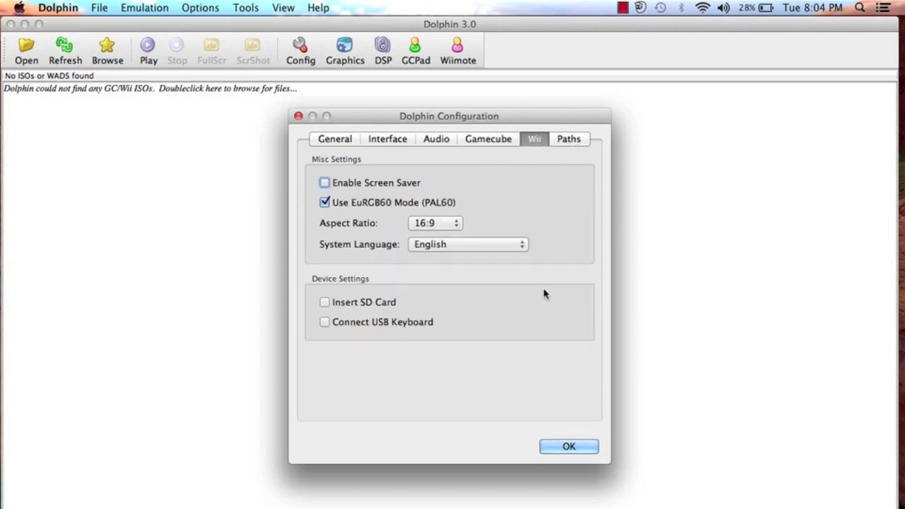
{"action": "left_click", "coordinate": [566, 446]}
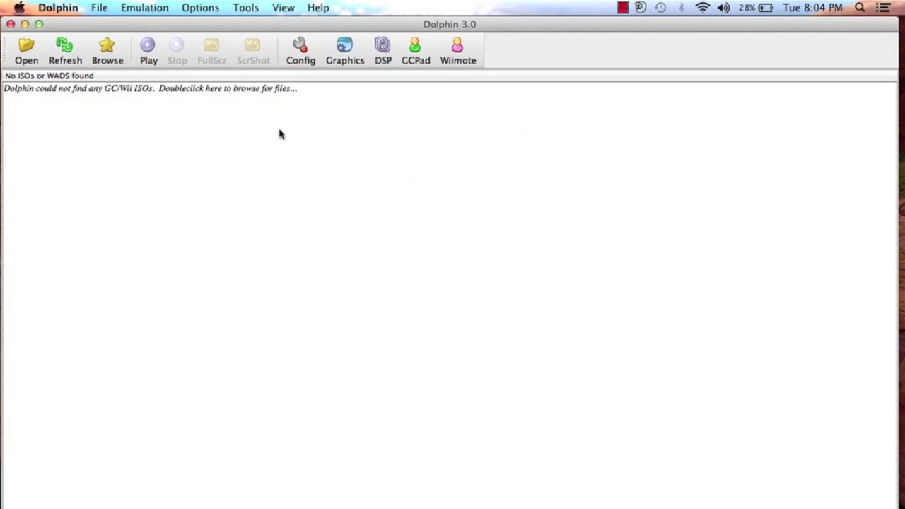
Review the General, Enhancements, Hacks and Advanced graphics settings, and close the graphics configuration
{"action": "left_click", "coordinate": [345, 55]}
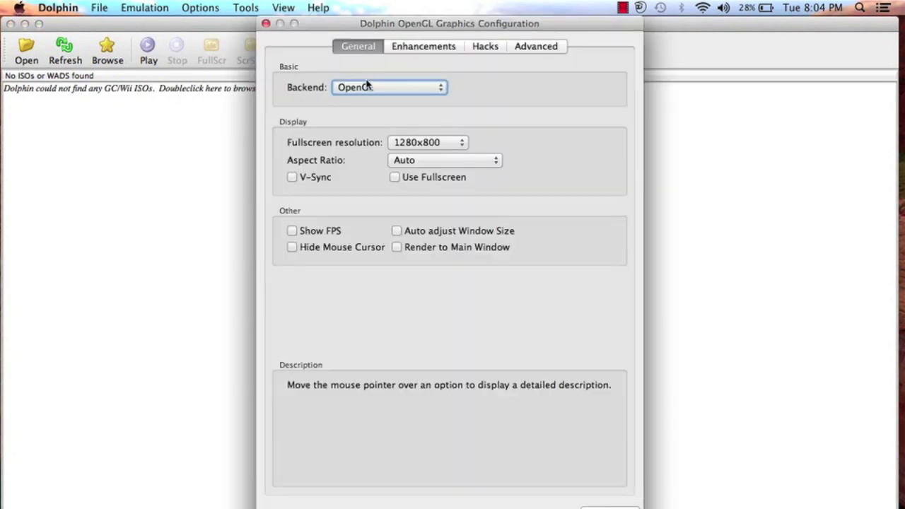
{"action": "left_click", "coordinate": [396, 48]}
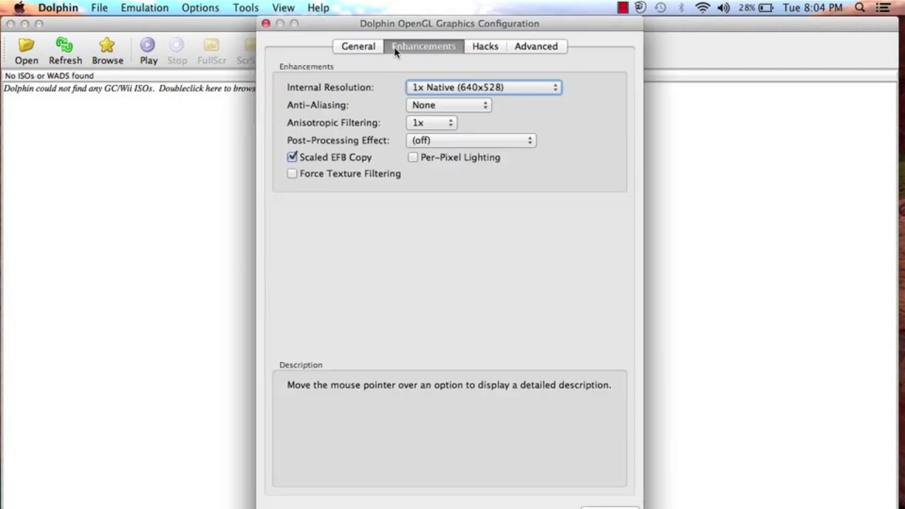
{"action": "left_click", "coordinate": [483, 48]}
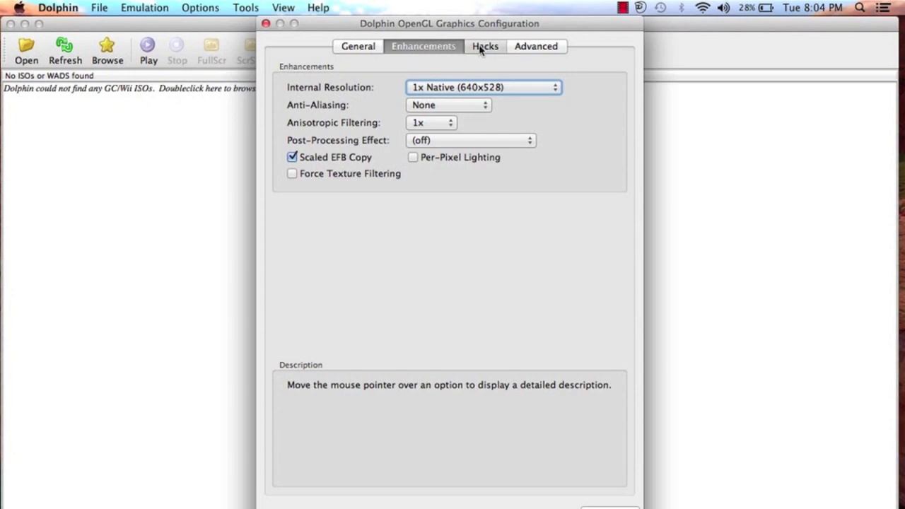
{"action": "left_click", "coordinate": [534, 48]}
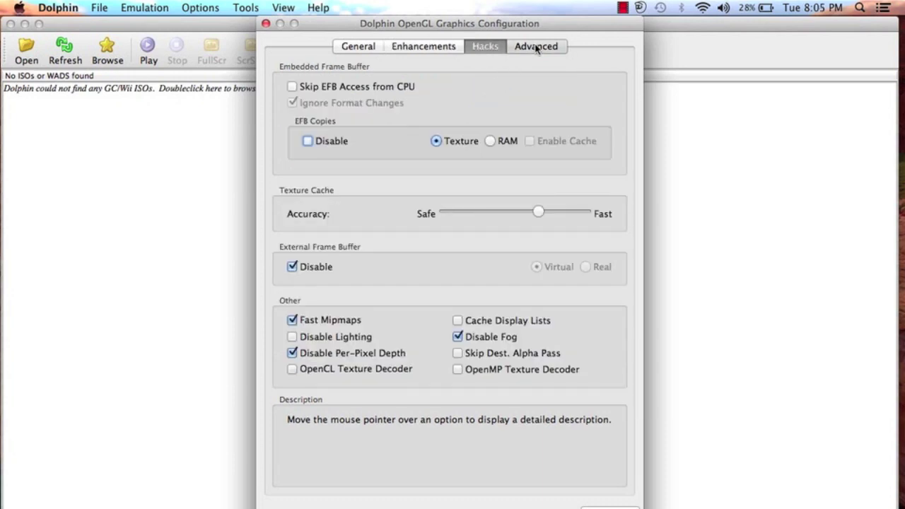
{"action": "left_click", "coordinate": [266, 23]}
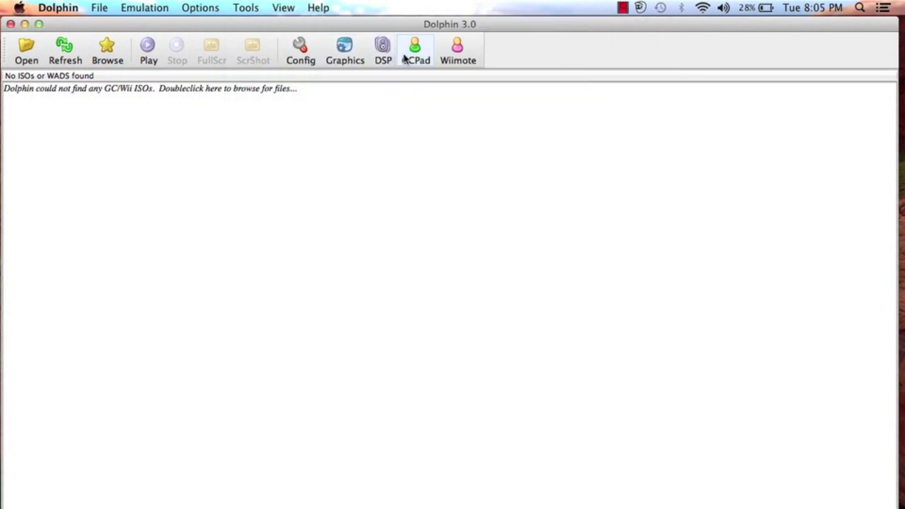
Examine the GCPad controller mapping for Pad 1 and the DSP audio settings, closing each window after viewing
{"action": "left_click", "coordinate": [413, 53]}
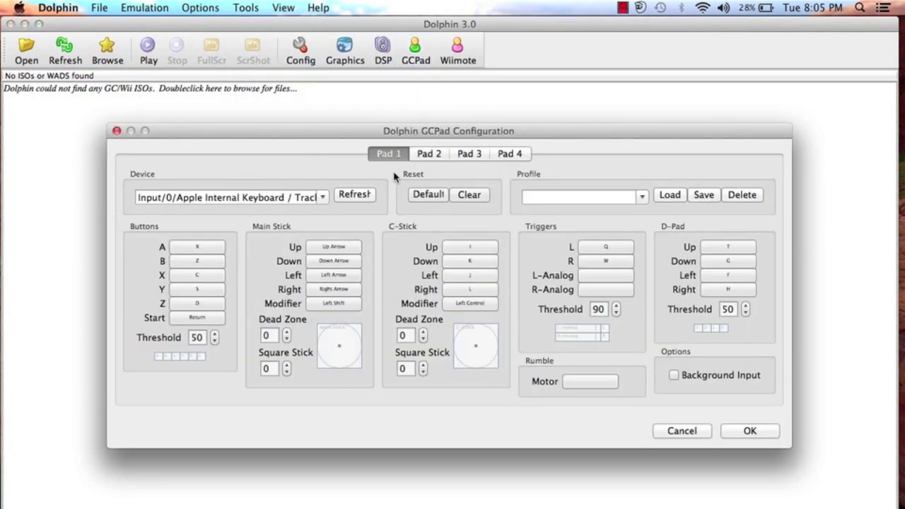
{"action": "left_click", "coordinate": [117, 131]}
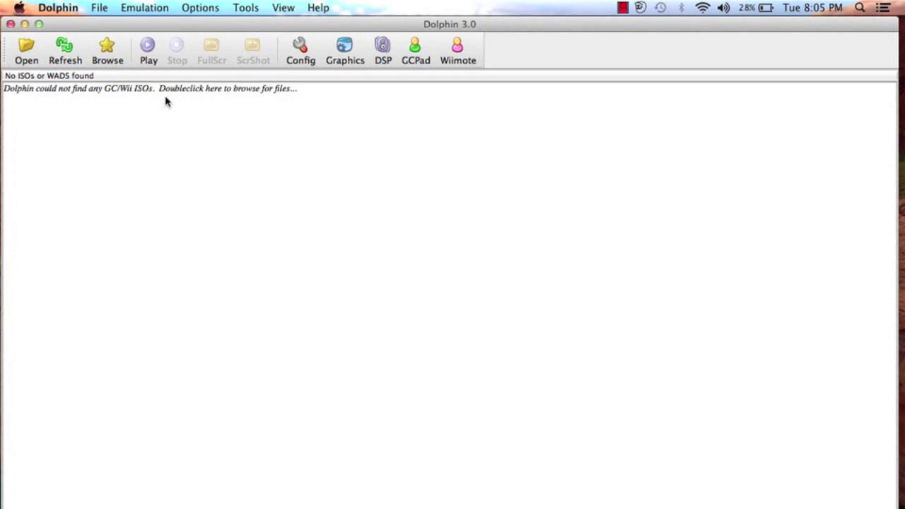
{"action": "left_click", "coordinate": [383, 53]}
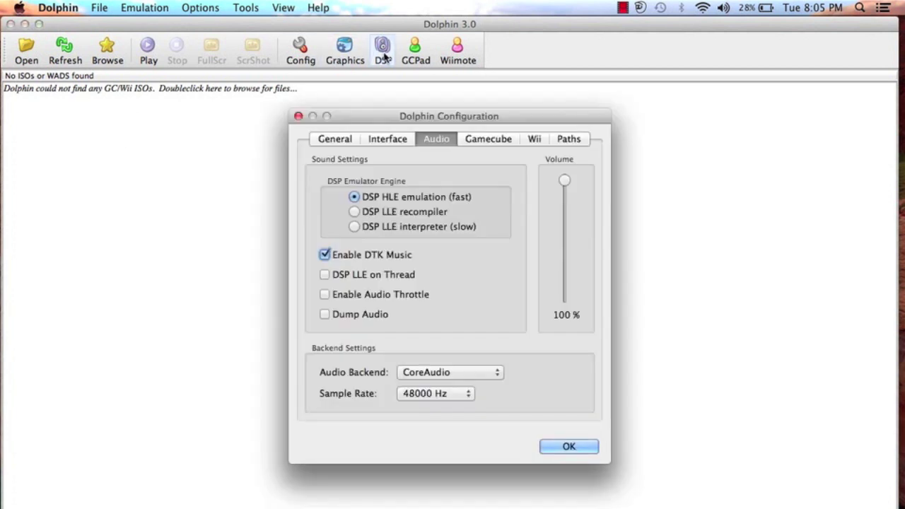
{"action": "left_click", "coordinate": [298, 116]}
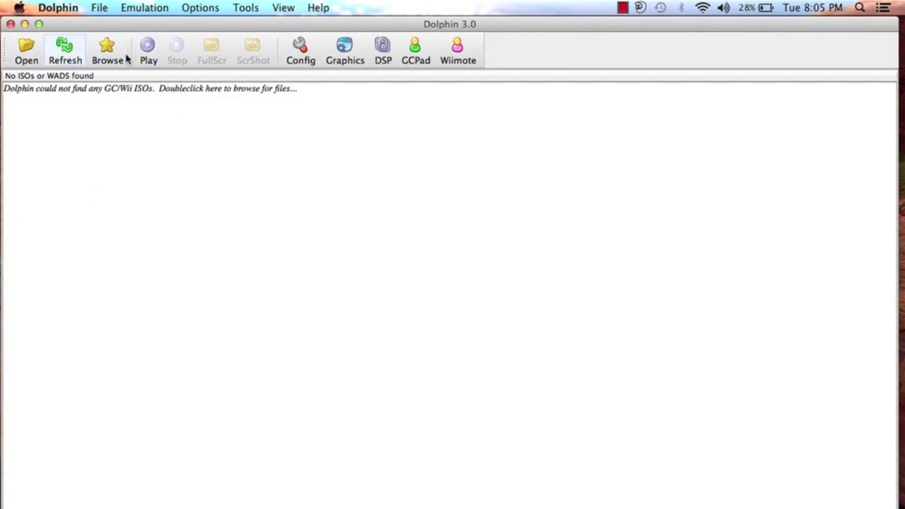
Load the Super Smash Bros. Melee ISO from its Super Smash Bros Melee folder in Emulators and Roms > GameCube Roms on the desktop
{"action": "left_click", "coordinate": [26, 53]}
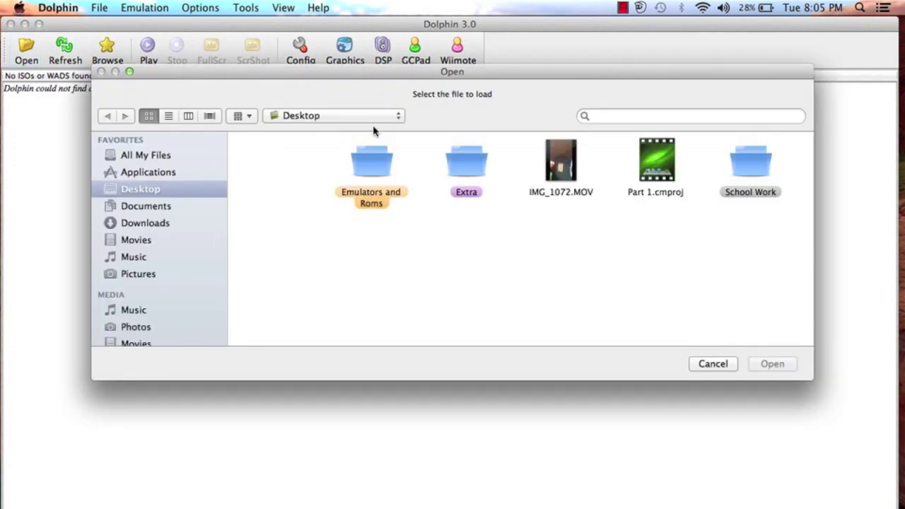
{"action": "double_click", "coordinate": [369, 180]}
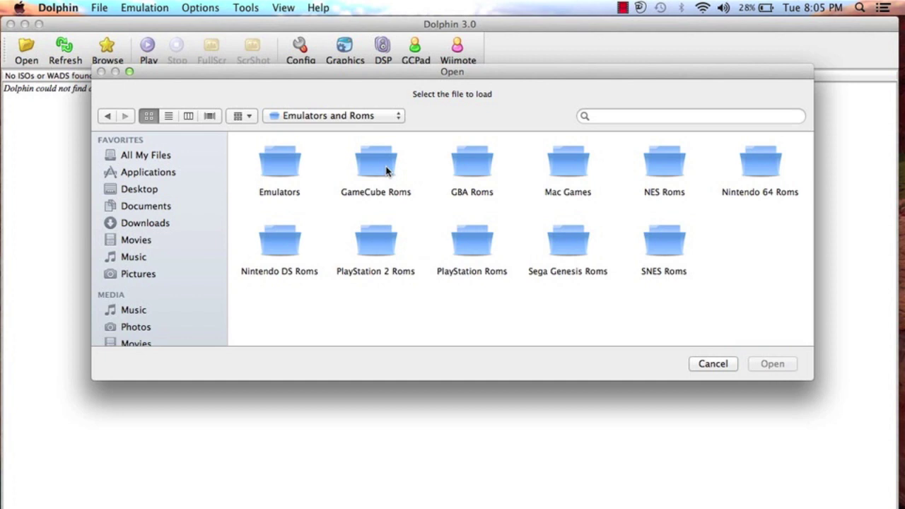
{"action": "double_click", "coordinate": [386, 170]}
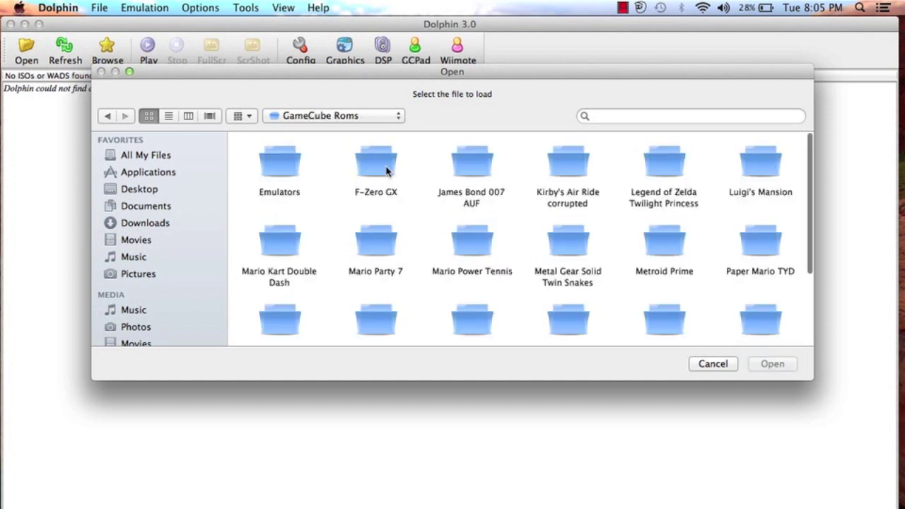
{"action": "scroll", "coordinate": [386, 166], "scroll_direction": "down", "scroll_amount": 5}
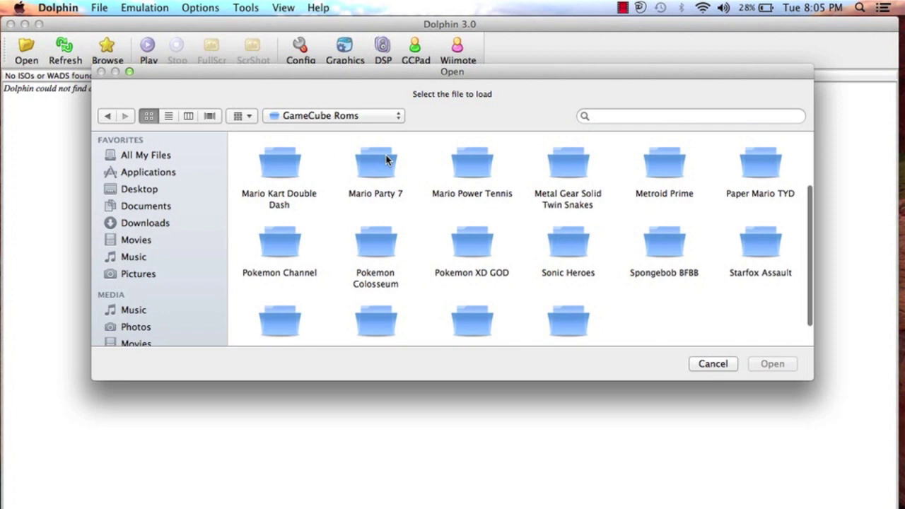
{"action": "scroll", "coordinate": [386, 159], "scroll_direction": "up", "scroll_amount": 5}
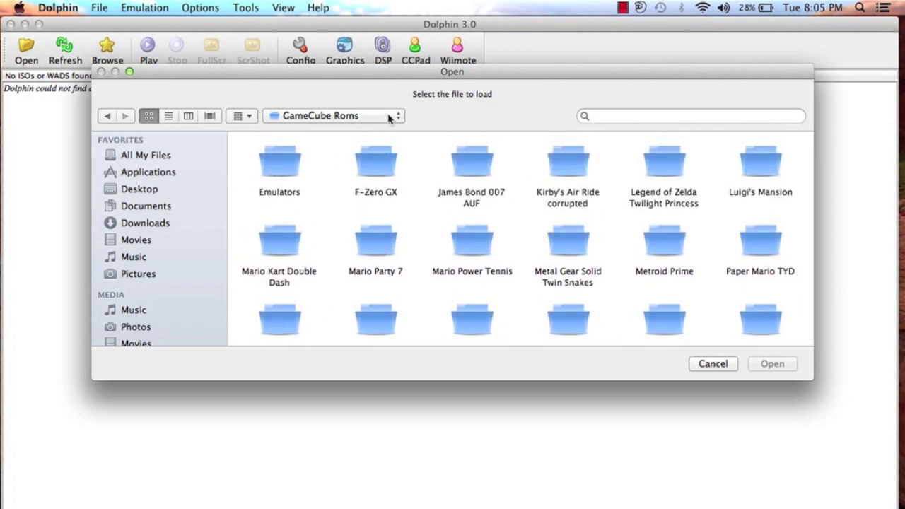
{"action": "scroll", "coordinate": [419, 188], "scroll_direction": "down", "scroll_amount": 3}
{"action": "scroll", "coordinate": [419, 188], "scroll_direction": "down", "scroll_amount": 2}
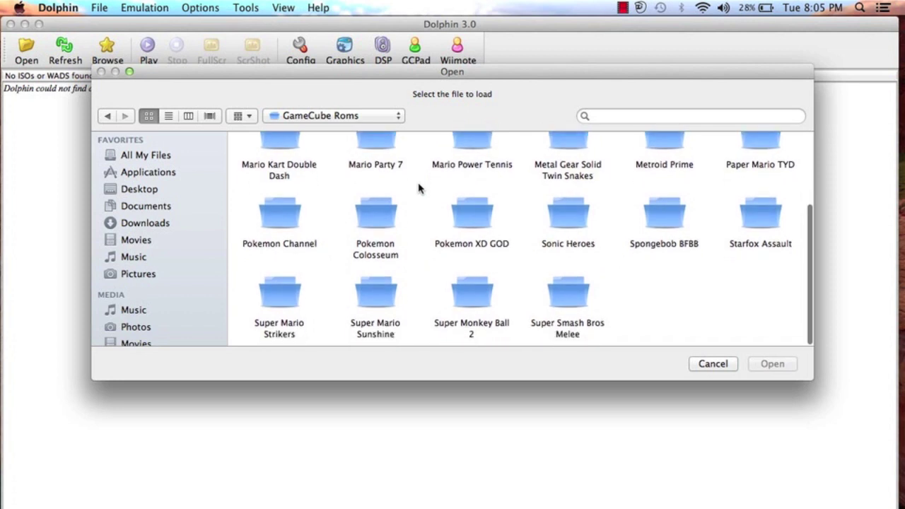
{"action": "double_click", "coordinate": [573, 292]}
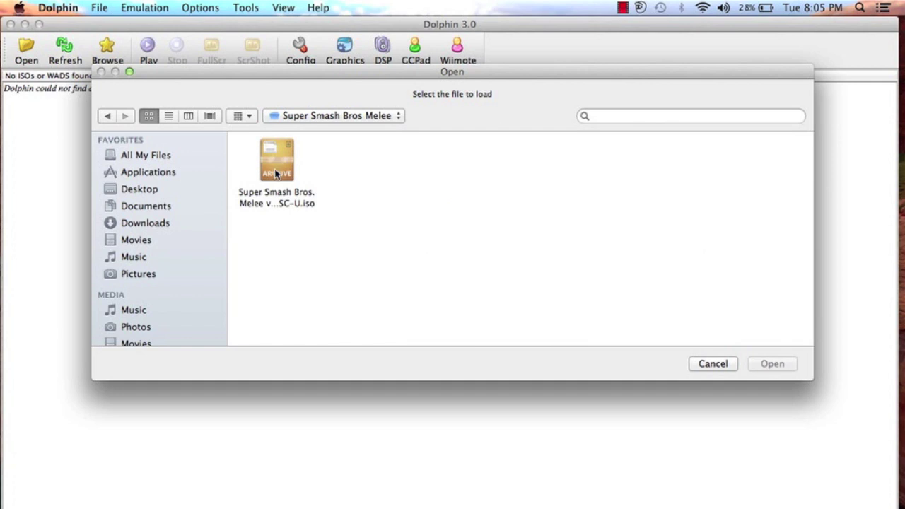
{"action": "left_click", "coordinate": [276, 171]}
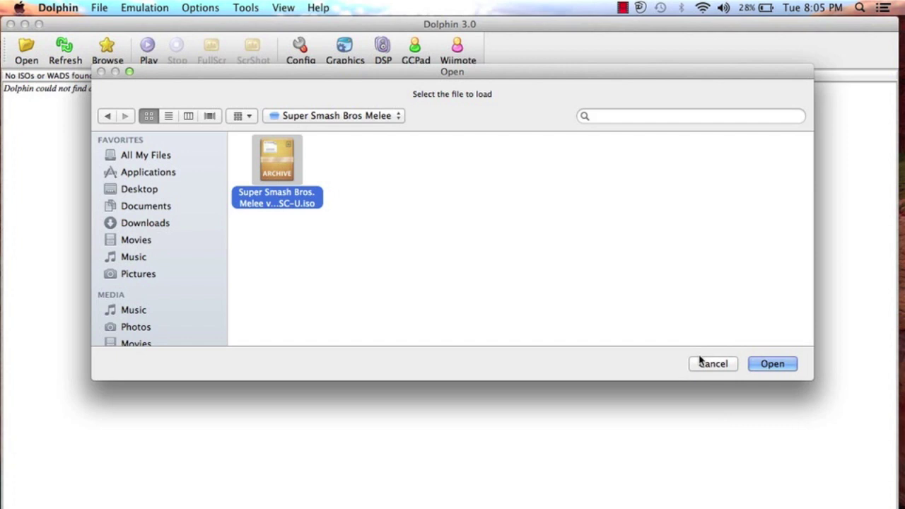
{"action": "double_click", "coordinate": [279, 166]}
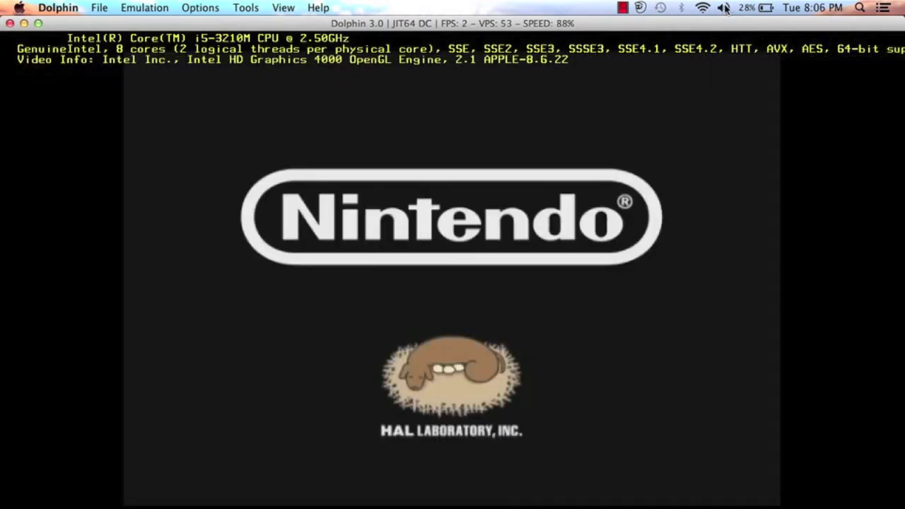
Lower the Mac's sound volume, skip the game's intro and enter 1-P Mode > Regular Match > Classic
{"action": "left_click", "coordinate": [722, 7]}
{"action": "left_click_drag", "start_coordinate": [723, 32], "coordinate": [717, 55]}
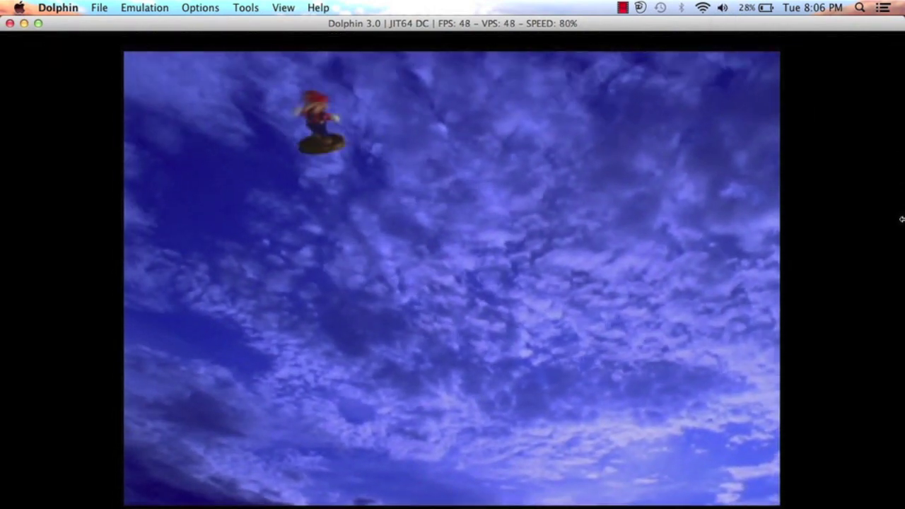
{"action": "key", "text": "Return"}
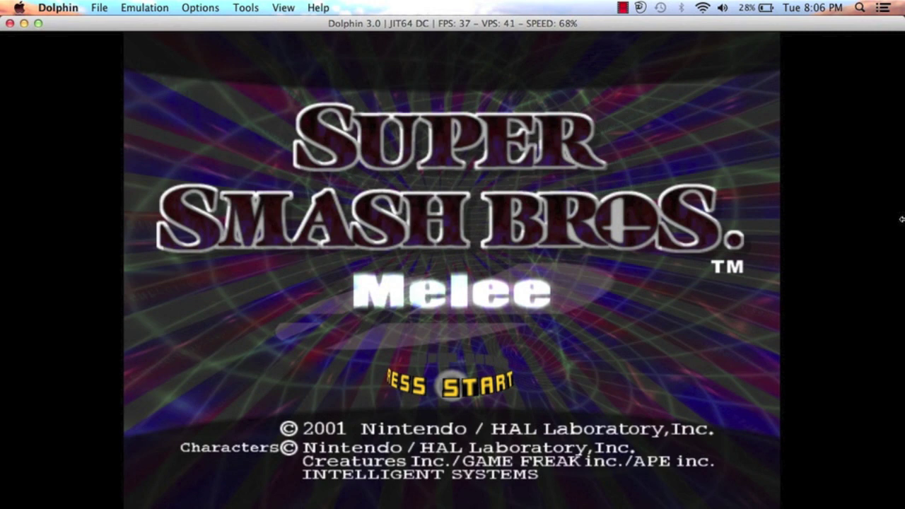
{"action": "key", "text": "Return"}
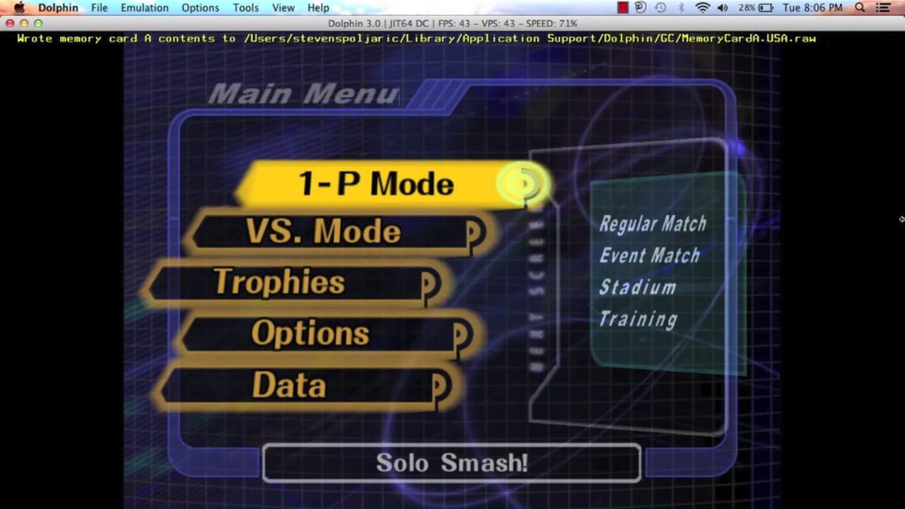
{"action": "key", "text": "Return"}
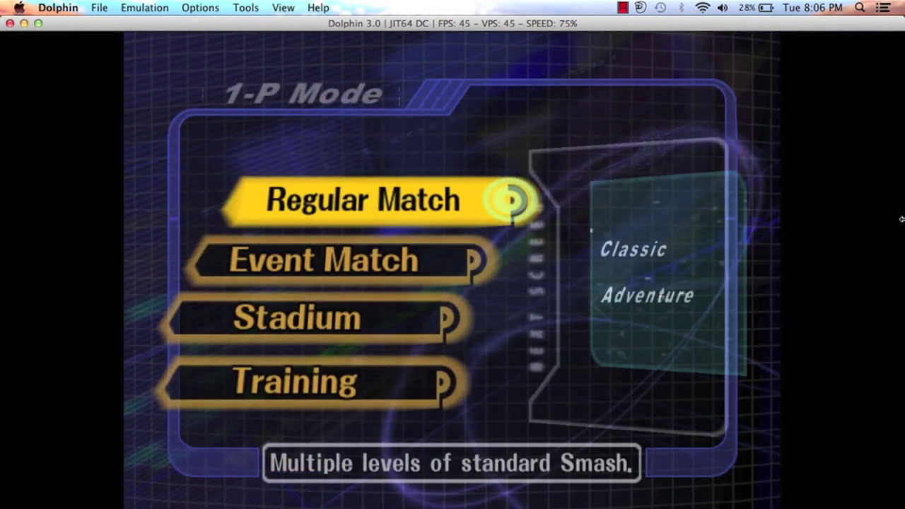
{"action": "key", "text": "Return"}
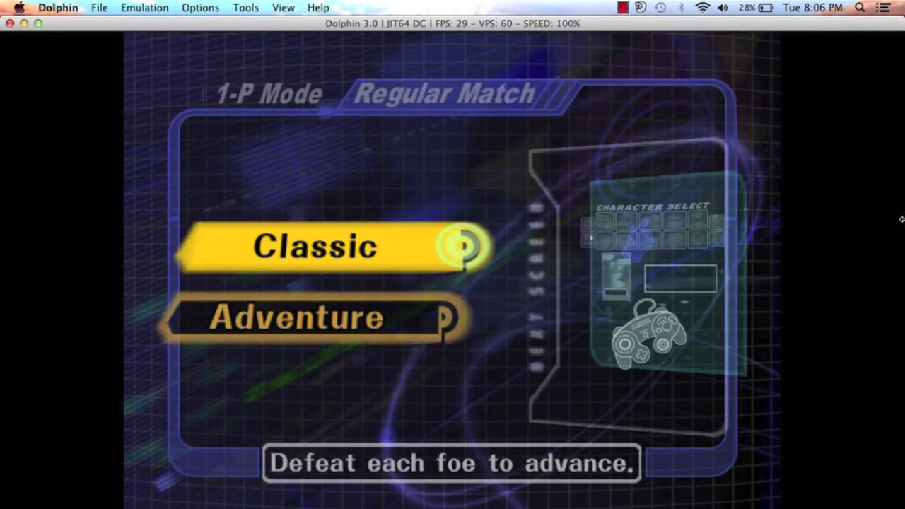
{"action": "key", "text": "Return"}
Browse the Classic mode character roster by moving the P1 hand across the fighters
{"action": "key", "text": "Up"}
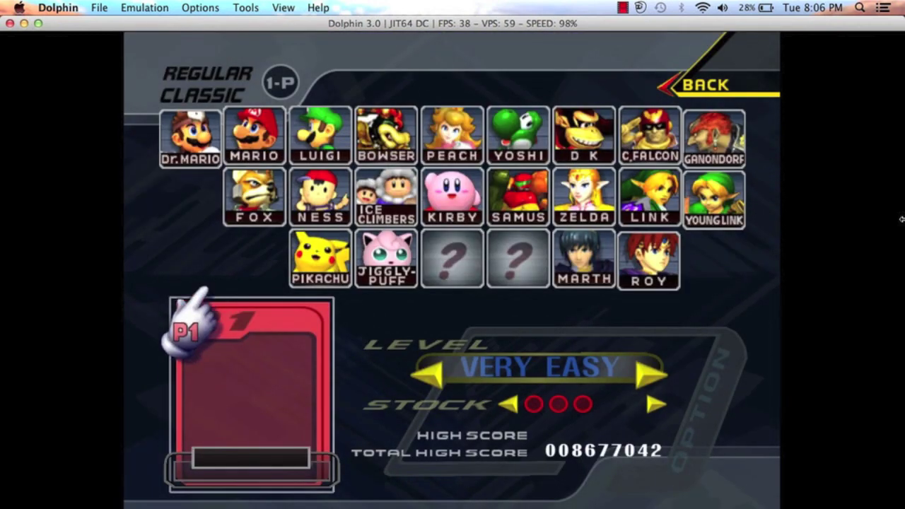
{"action": "key", "text": "Right"}
{"action": "key", "text": "Up"}
{"action": "key", "text": "Right"}
{"action": "key", "text": "Up"}
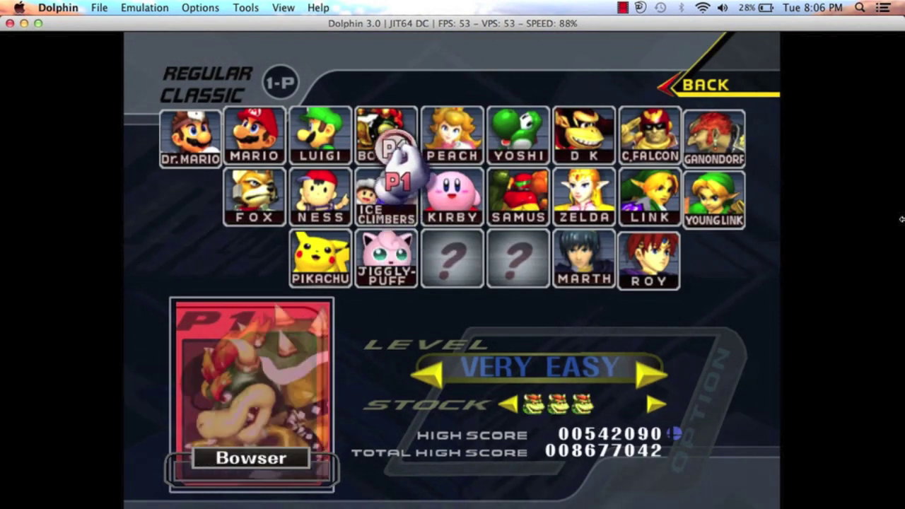
{"action": "key", "text": "Right"}
{"action": "key", "text": "Right"}
{"action": "key", "text": "Right"}
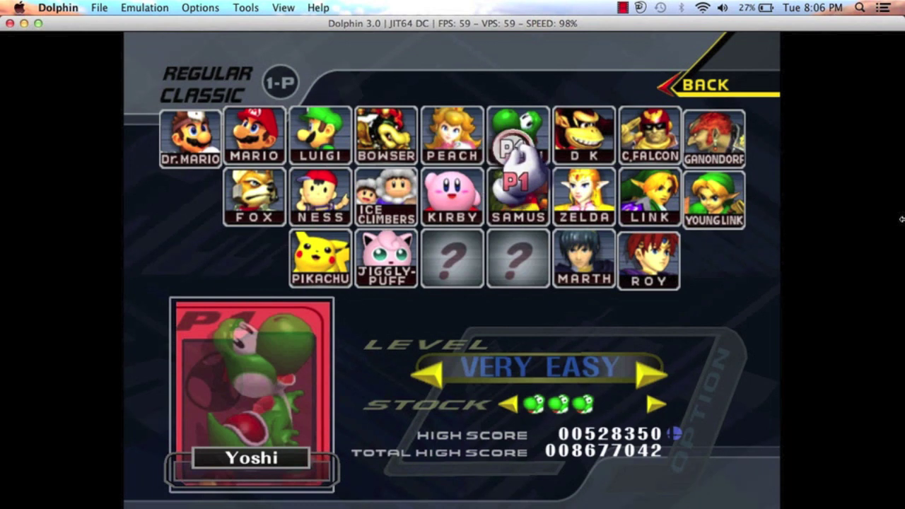
{"action": "key", "text": "Down"}
{"action": "key", "text": "Left"}
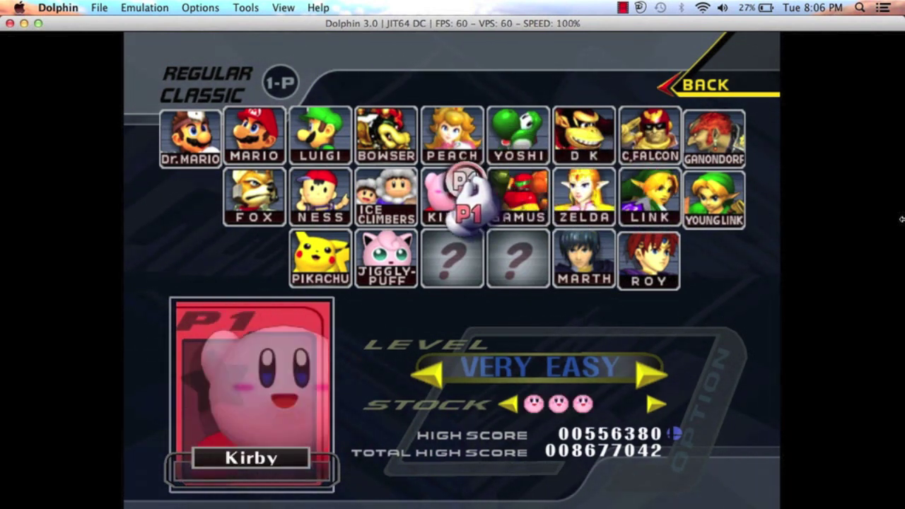
{"action": "key", "text": "Left"}
{"action": "key", "text": "Down"}
{"action": "key", "text": "Right"}
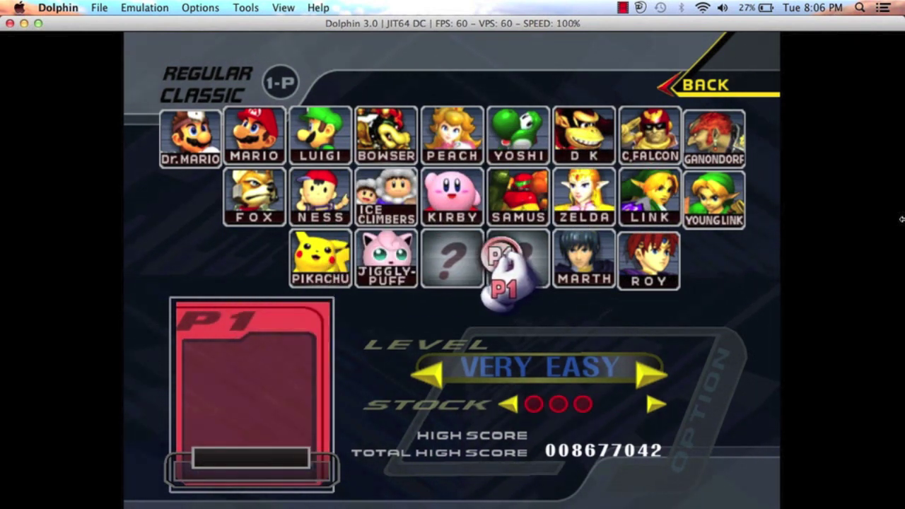
{"action": "key", "text": "Left"}
{"action": "key", "text": "Up"}
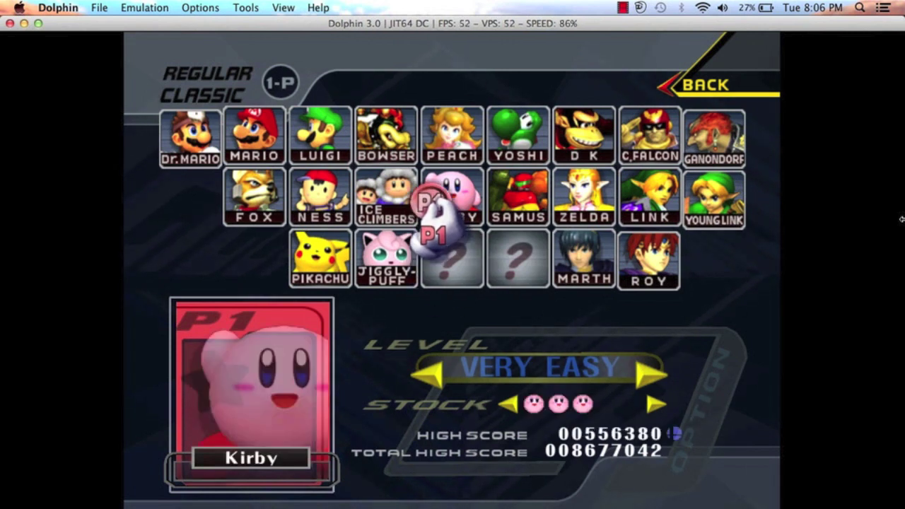
{"action": "key", "text": "Right"}
{"action": "key", "text": "Right"}
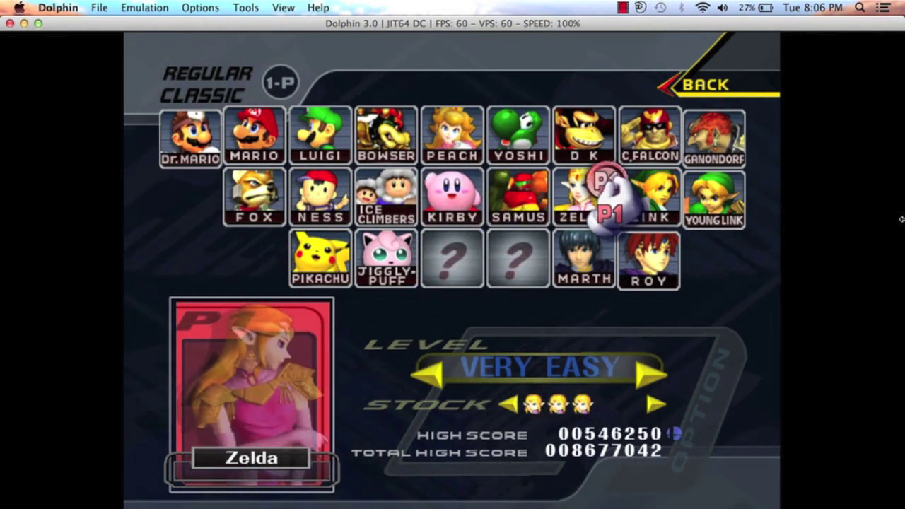
{"action": "key", "text": "Right"}
{"action": "key", "text": "Right"}
{"action": "key", "text": "Up"}
{"action": "key", "text": "Left"}
{"action": "key", "text": "Left"}
{"action": "key", "text": "Left"}
{"action": "key", "text": "Left"}
{"action": "key", "text": "Left"}
{"action": "key", "text": "Left"}
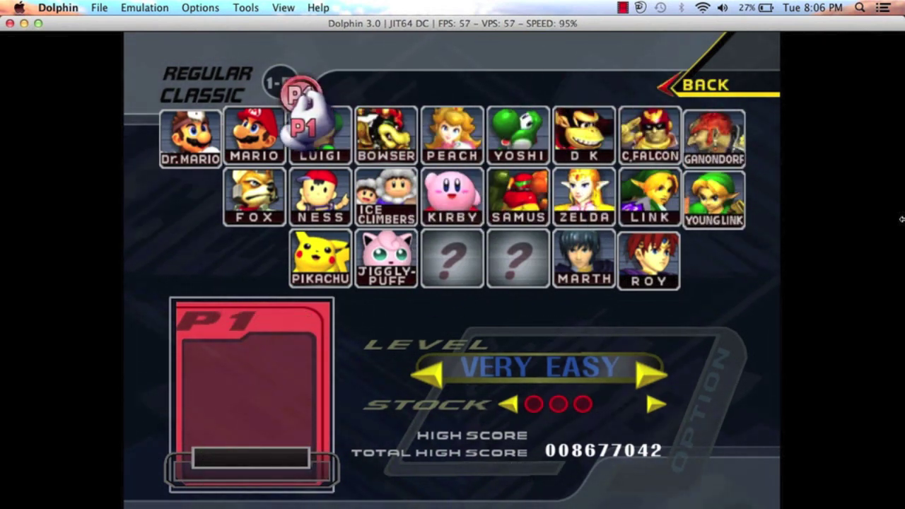
Choose Link as the P1 character for Classic mode
{"action": "key", "text": "Down"}
{"action": "key", "text": "Right"}
{"action": "key", "text": "Right"}
{"action": "key", "text": "Right"}
{"action": "key", "text": "Right"}
{"action": "key", "text": "Right"}
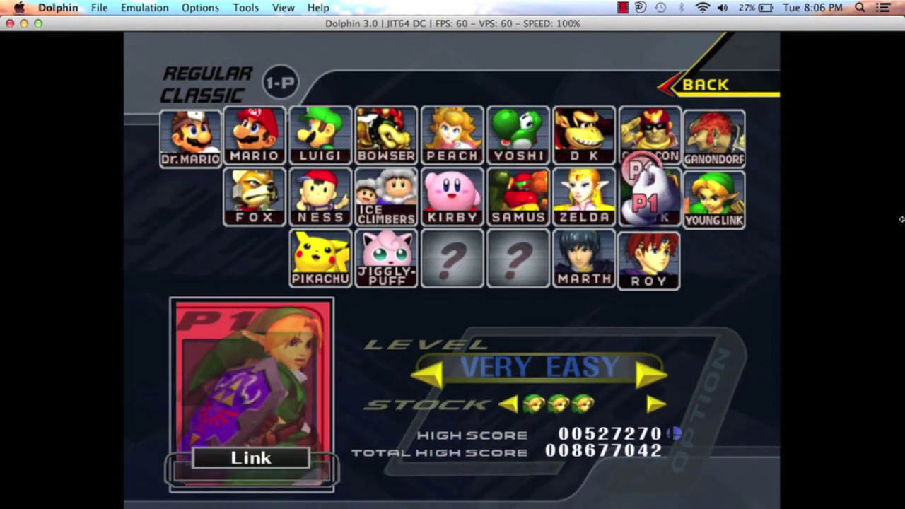
{"action": "key", "text": "x"}
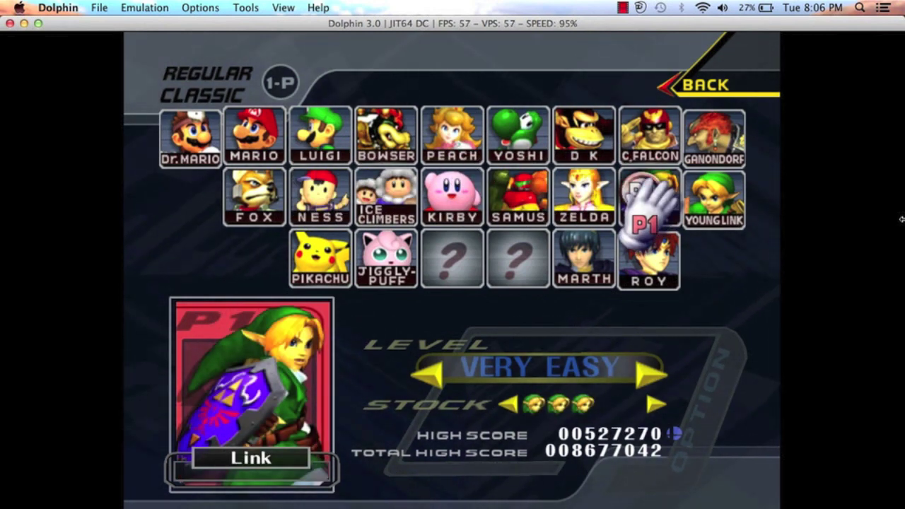
Change Link's costume to the red version on his P1 portrait
{"action": "key", "text": "Left"}
{"action": "key", "text": "Down"}
{"action": "key", "text": "Left"}
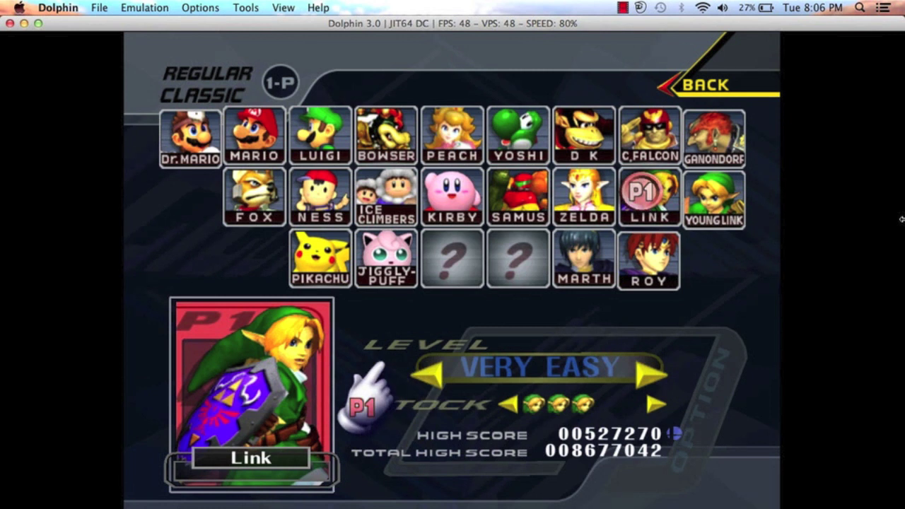
{"action": "key", "text": "x"}
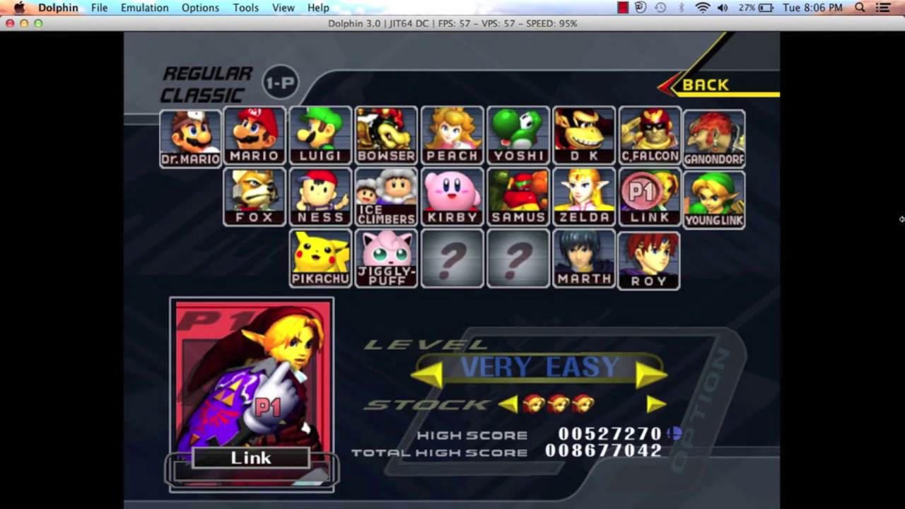
Start the Classic run with Link and fight the computer-controlled Yoshi with movement, jumps and attacks until the first stage is cleared
{"action": "key", "text": "Right"}
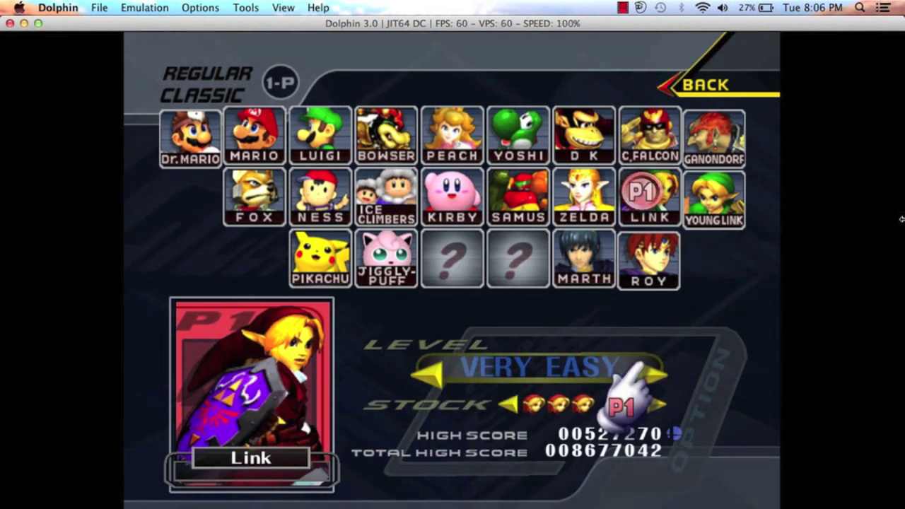
{"action": "key", "text": "Return"}
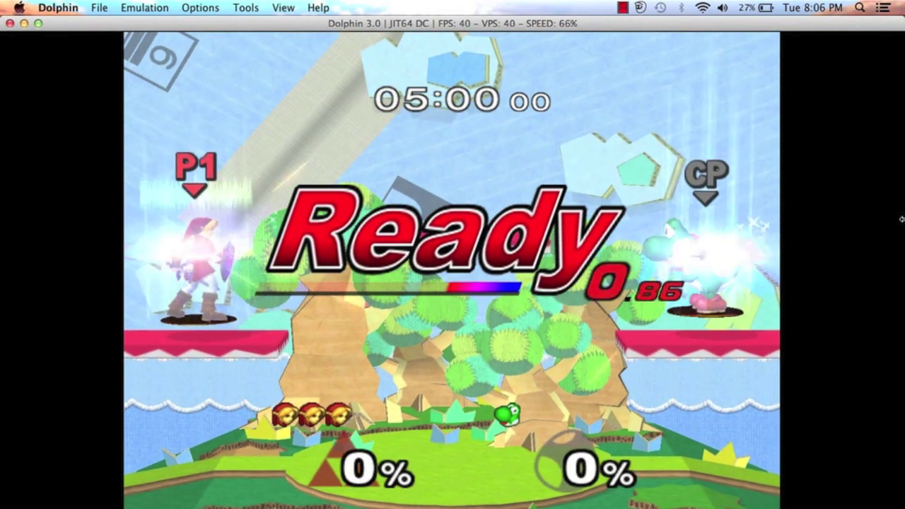
{"action": "key", "text": "Right"}
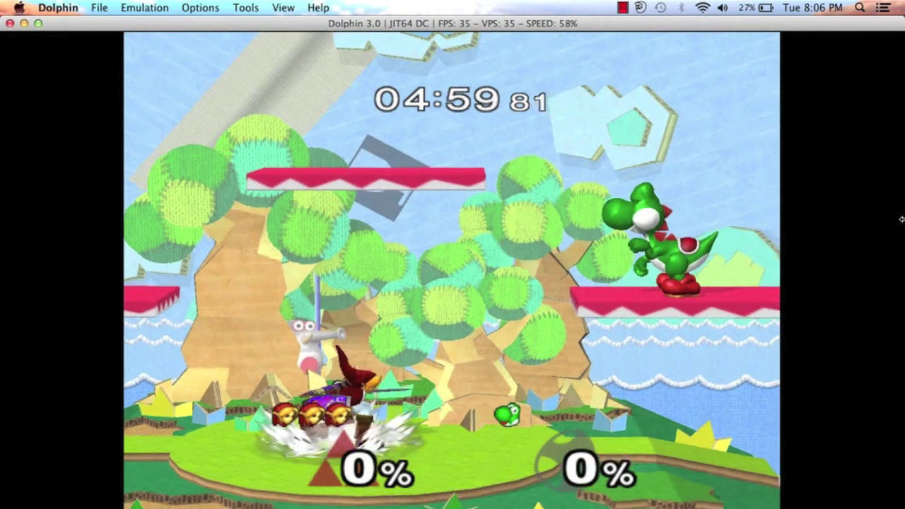
{"action": "key", "text": "Right"}
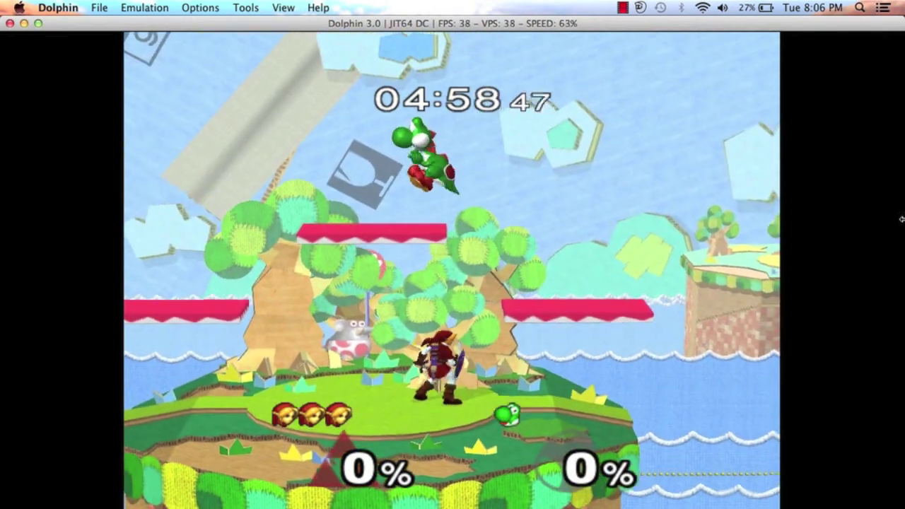
{"action": "key", "text": "Up"}
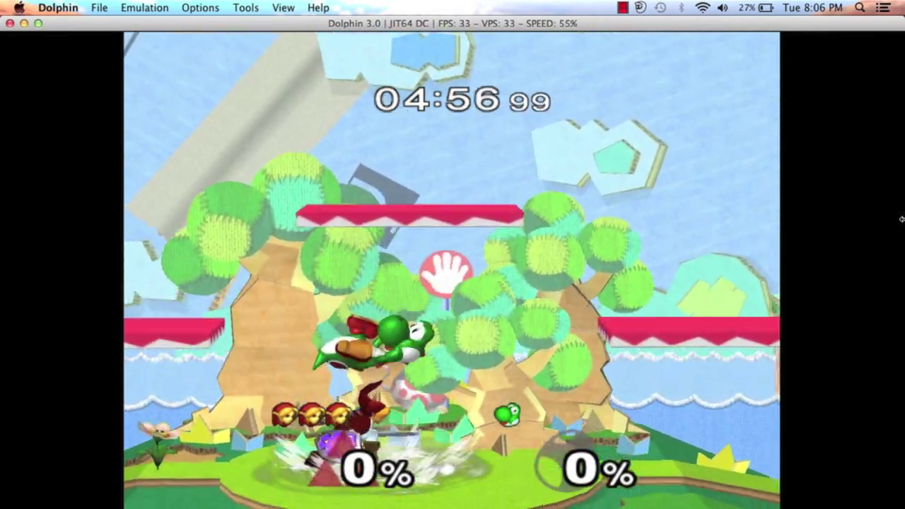
{"action": "key", "text": "x"}
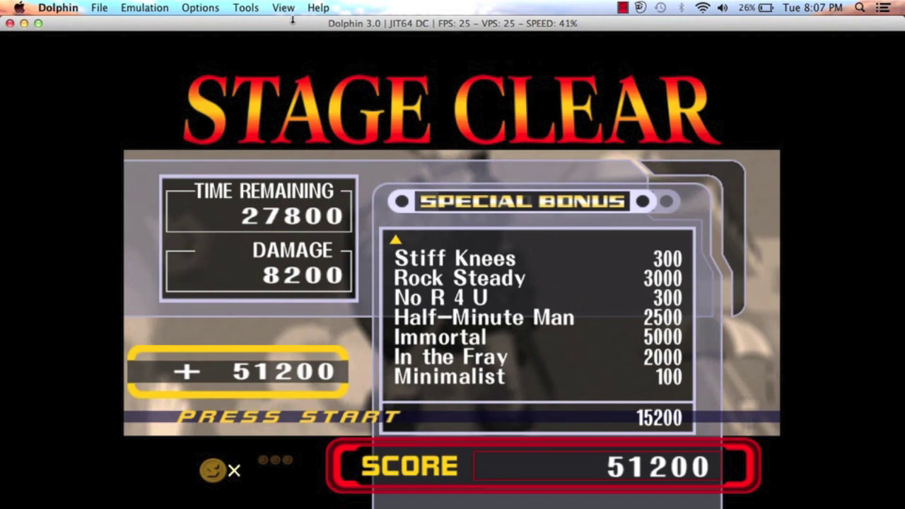
Close the running game's window and the emulator to return to the Mac desktop
{"action": "left_click", "coordinate": [10, 23]}
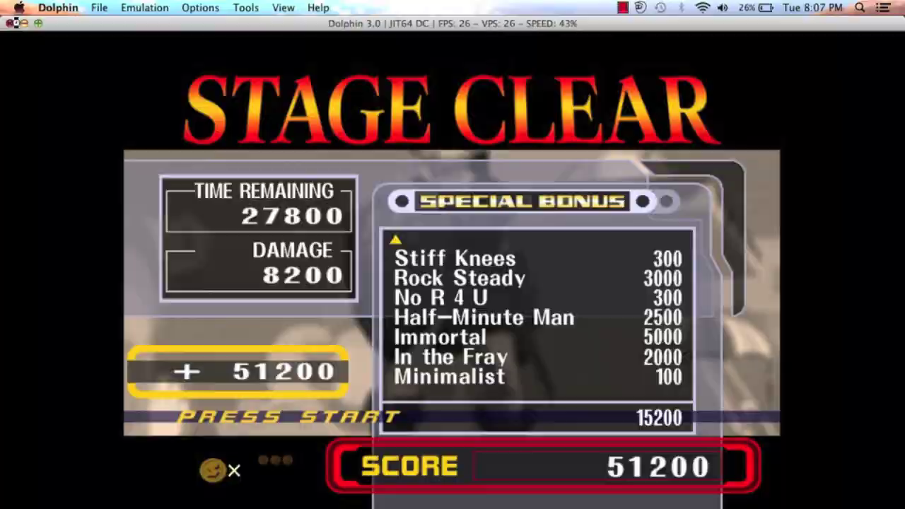
{"action": "left_click", "coordinate": [10, 24]}
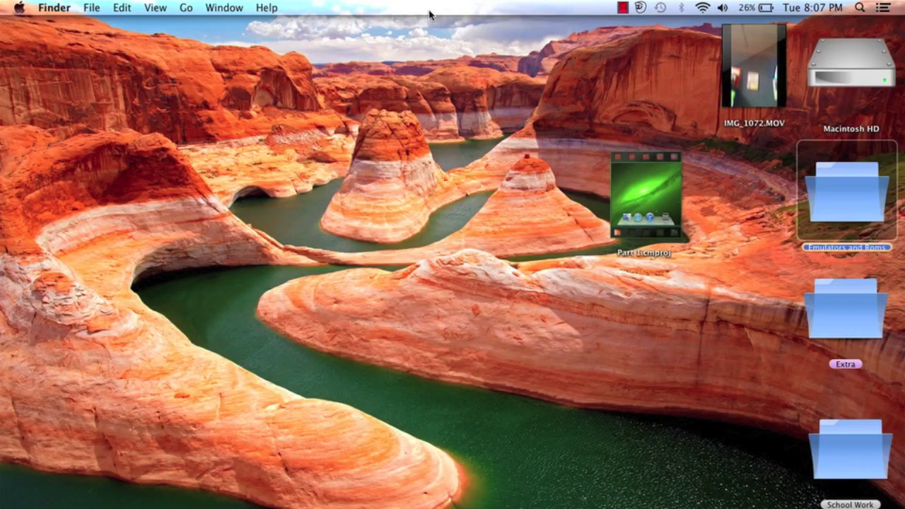